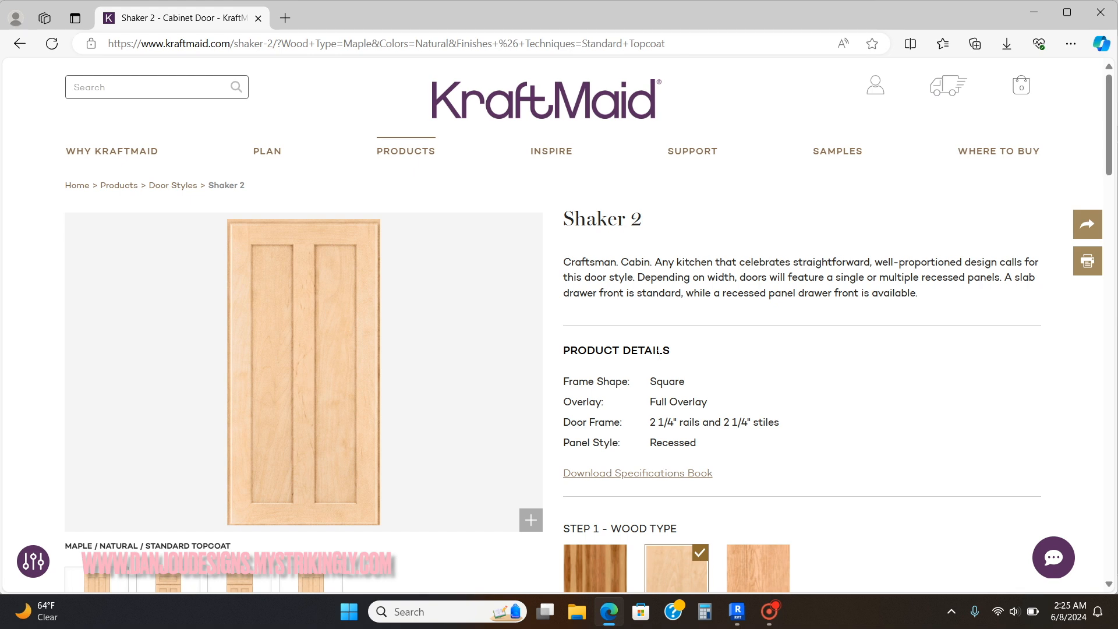
Step: Review the Shaker 2 door's picture and product details on the KraftMaid page
scroll(722, 311, down, 1)
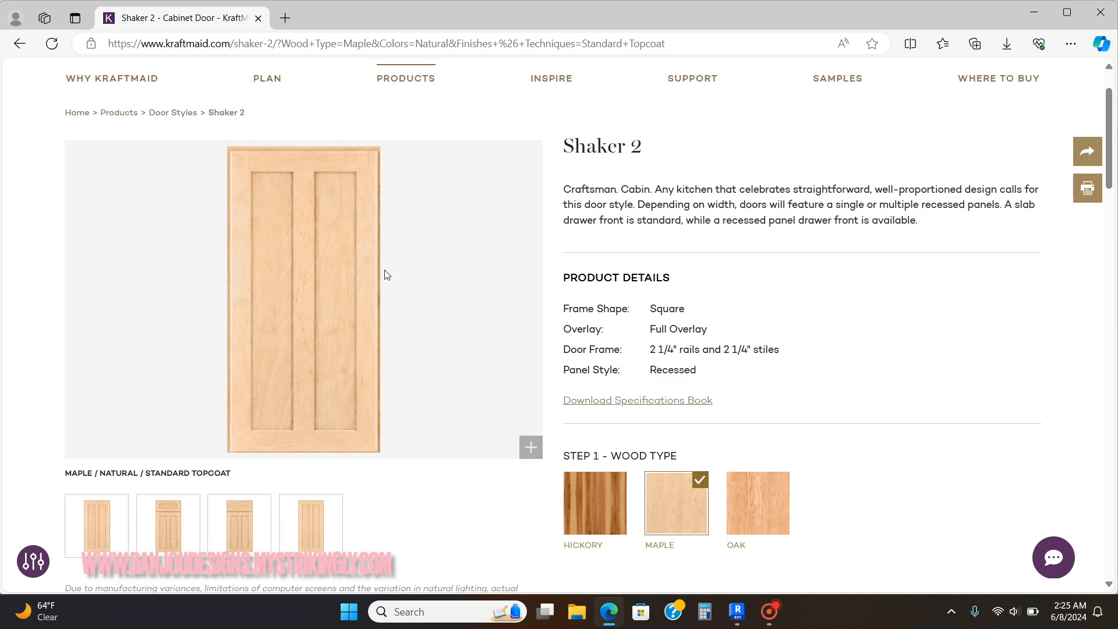
scroll(477, 307, down, 1)
scroll(613, 315, up, 2)
scroll(613, 315, down, 3)
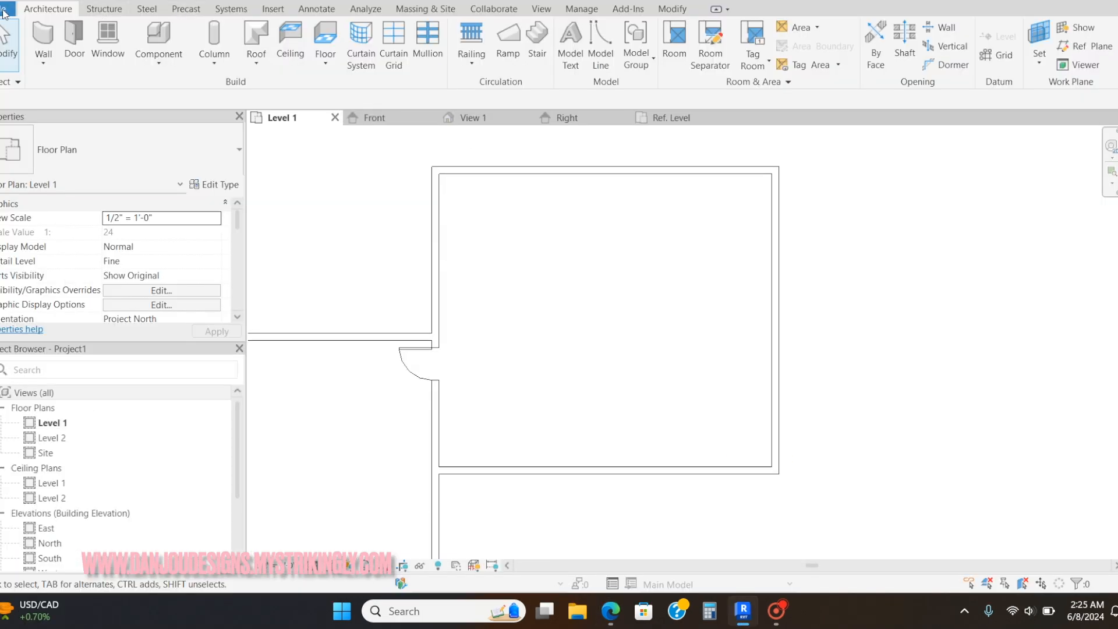
click(4, 9)
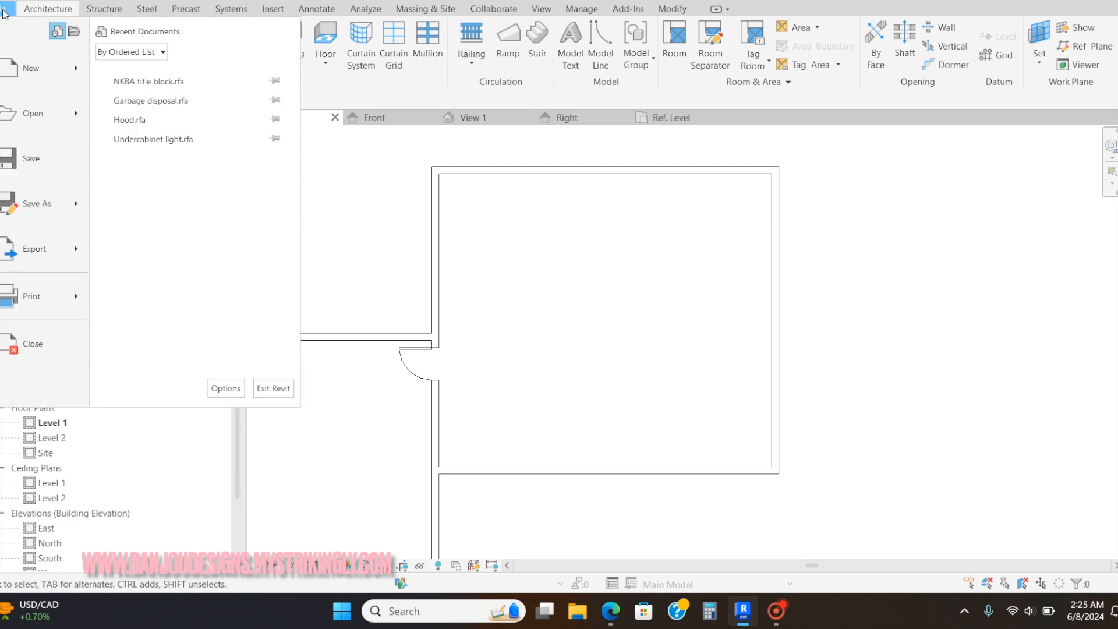
mouse_move(82, 73)
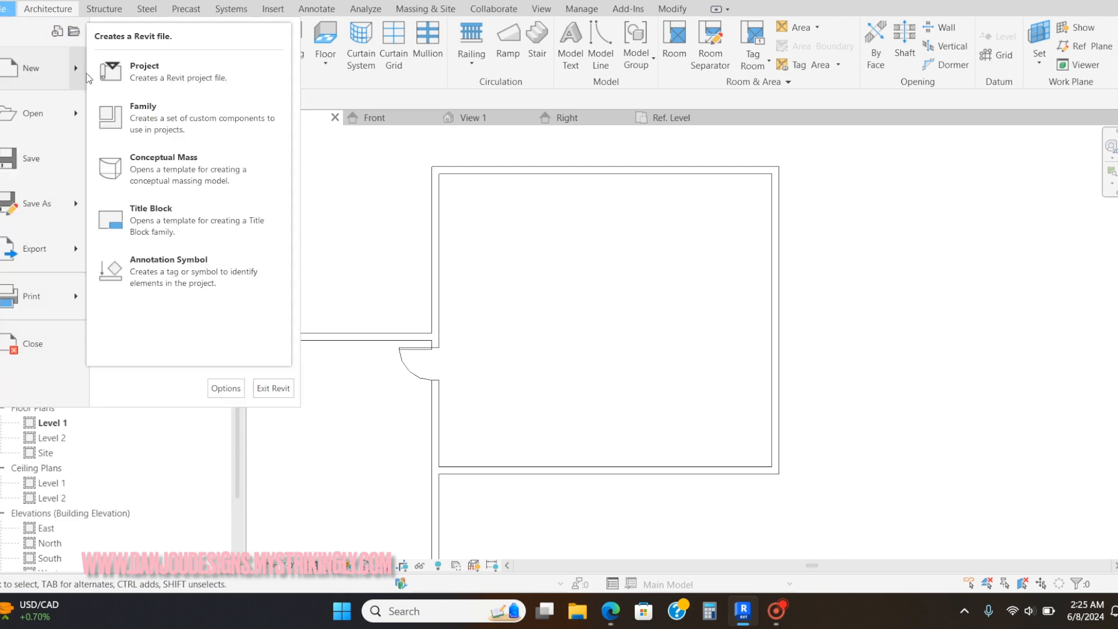
click(165, 118)
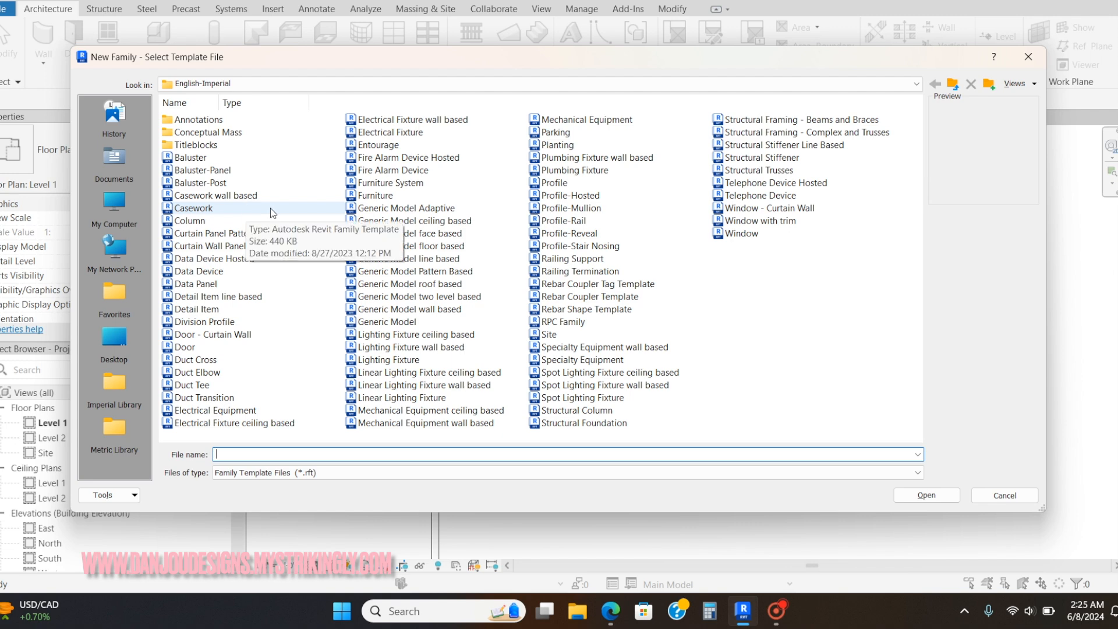
click(1003, 495)
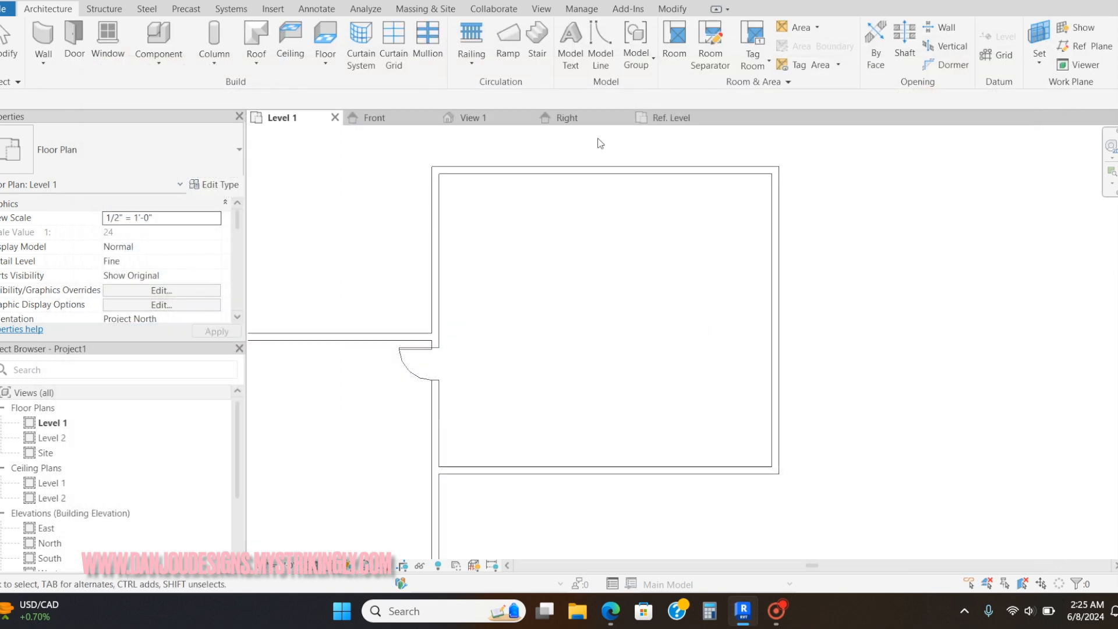
Step: Examine the base cabinet family's body and toe kick in the 3D view and the Ref. Level plan
click(484, 119)
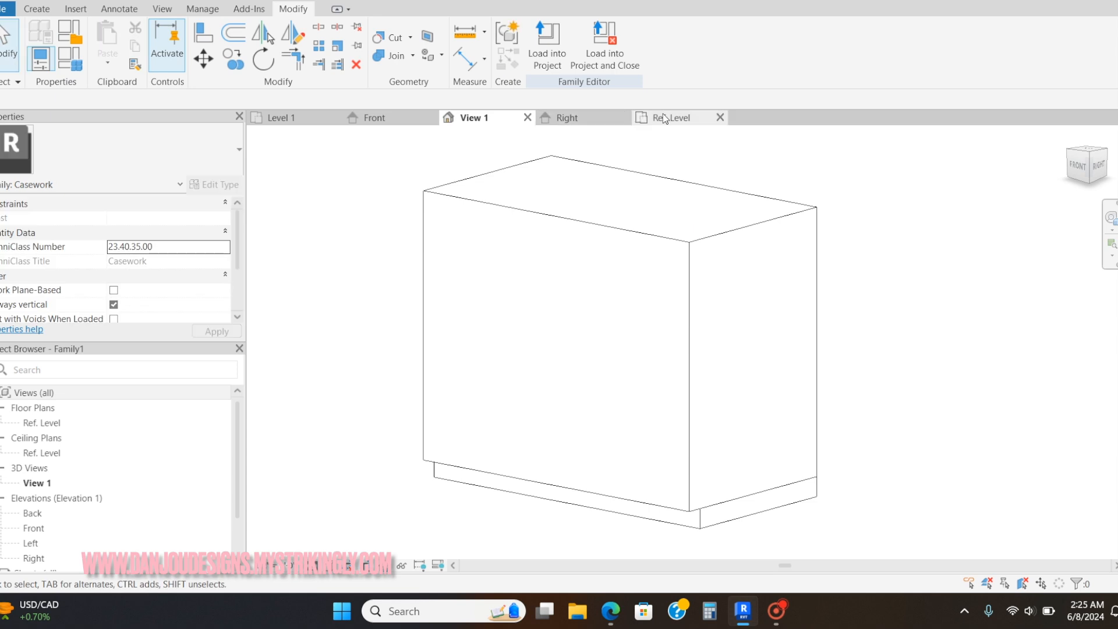
click(664, 119)
scroll(726, 292, up, 3)
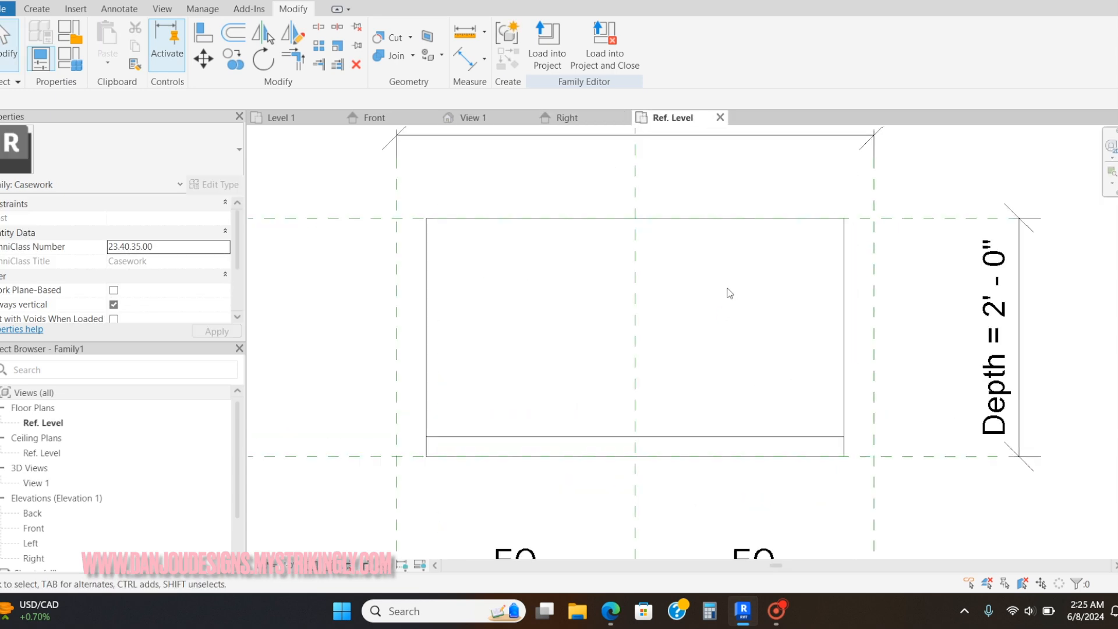
scroll(726, 292, down, 1)
scroll(726, 292, up, 1)
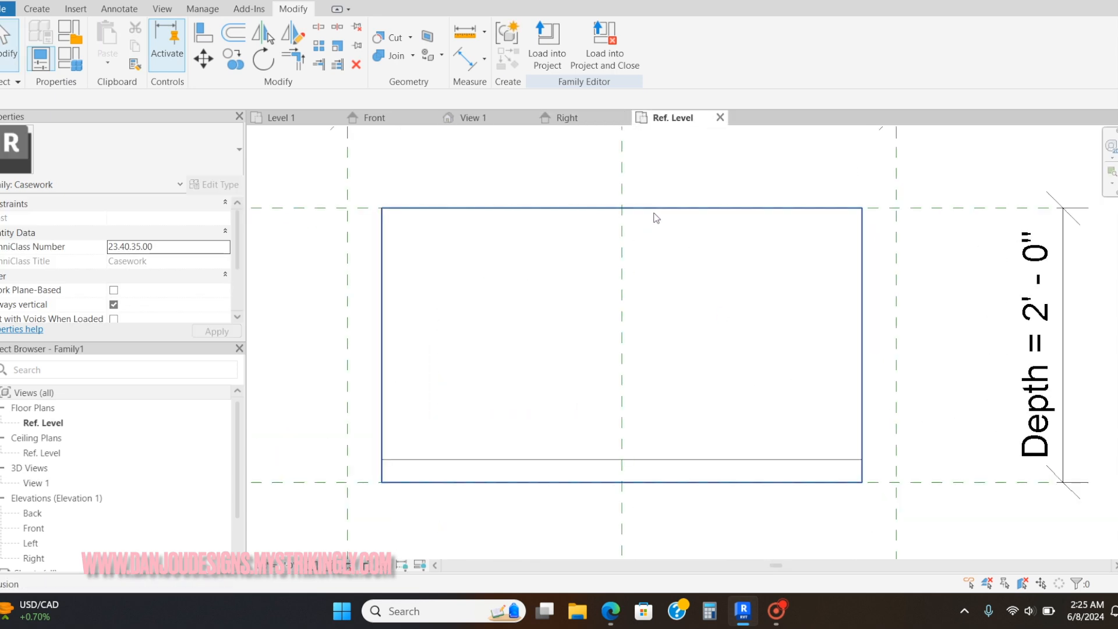
click(656, 218)
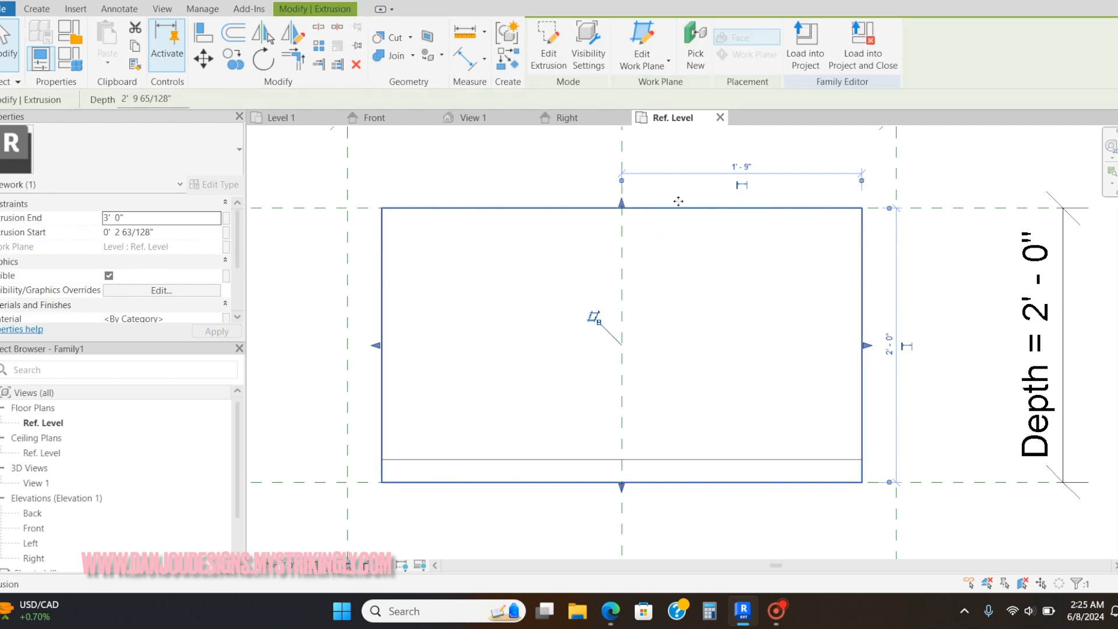
scroll(373, 202, down, 2)
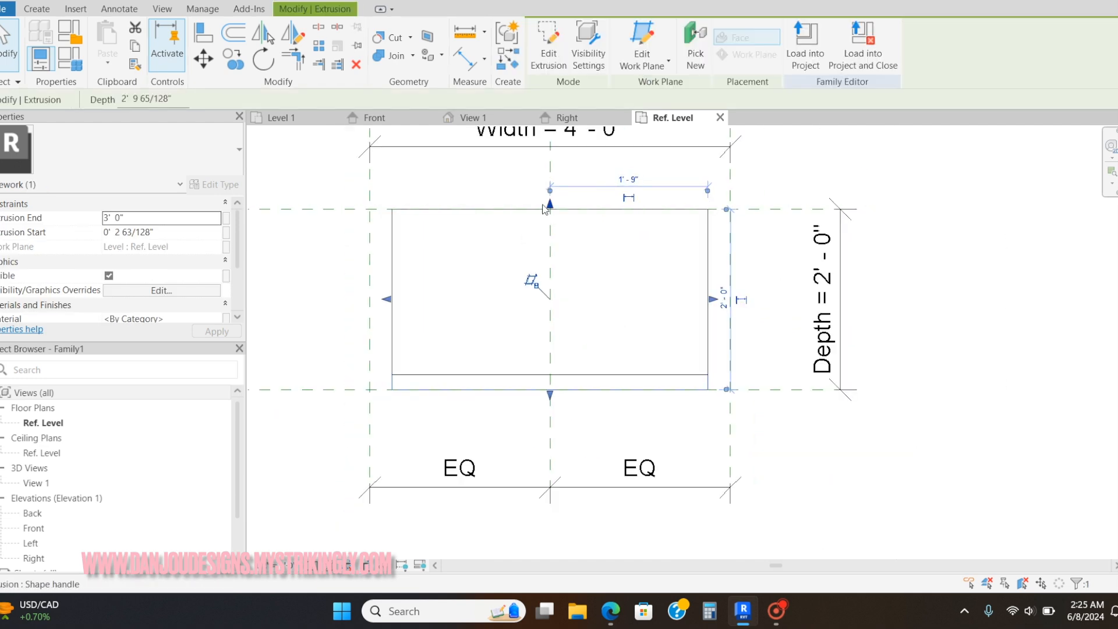
click(473, 117)
click(972, 211)
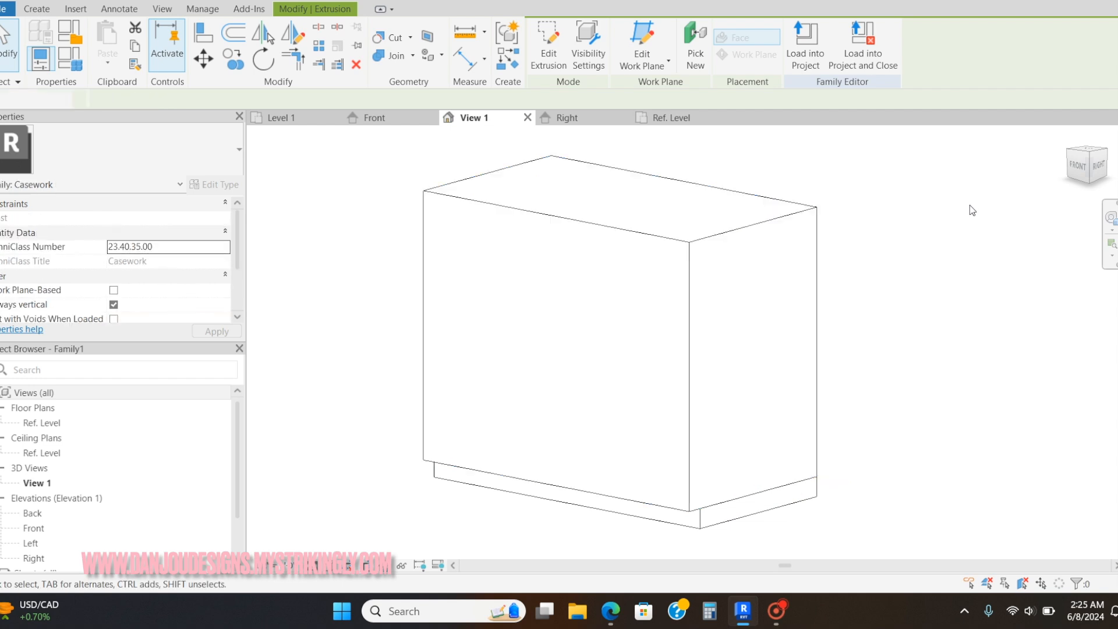
click(787, 514)
click(880, 374)
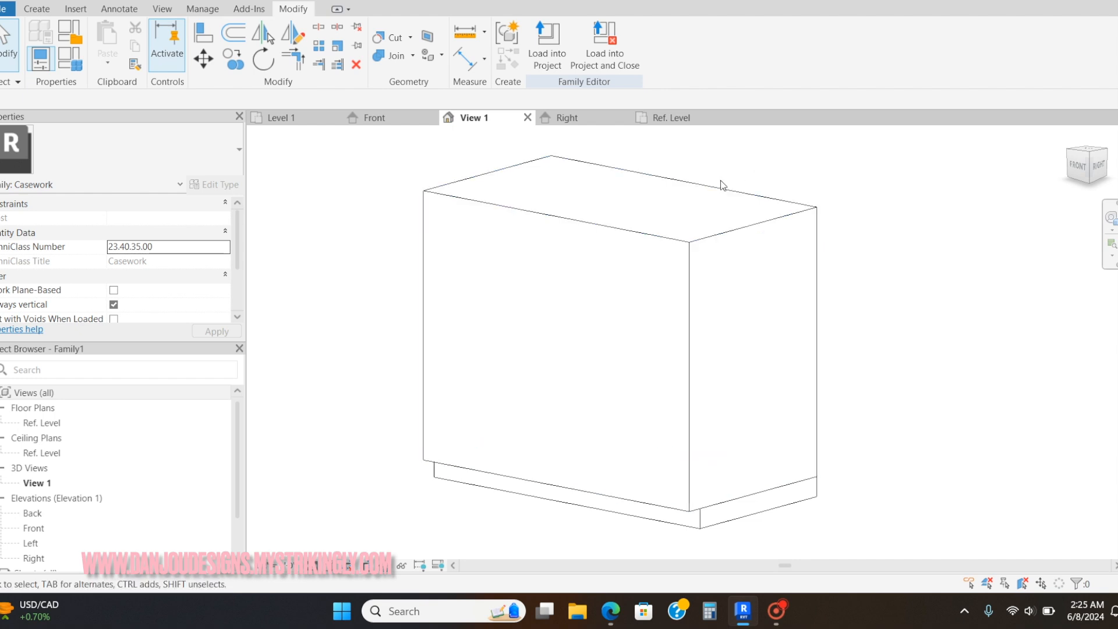
click(532, 219)
click(392, 187)
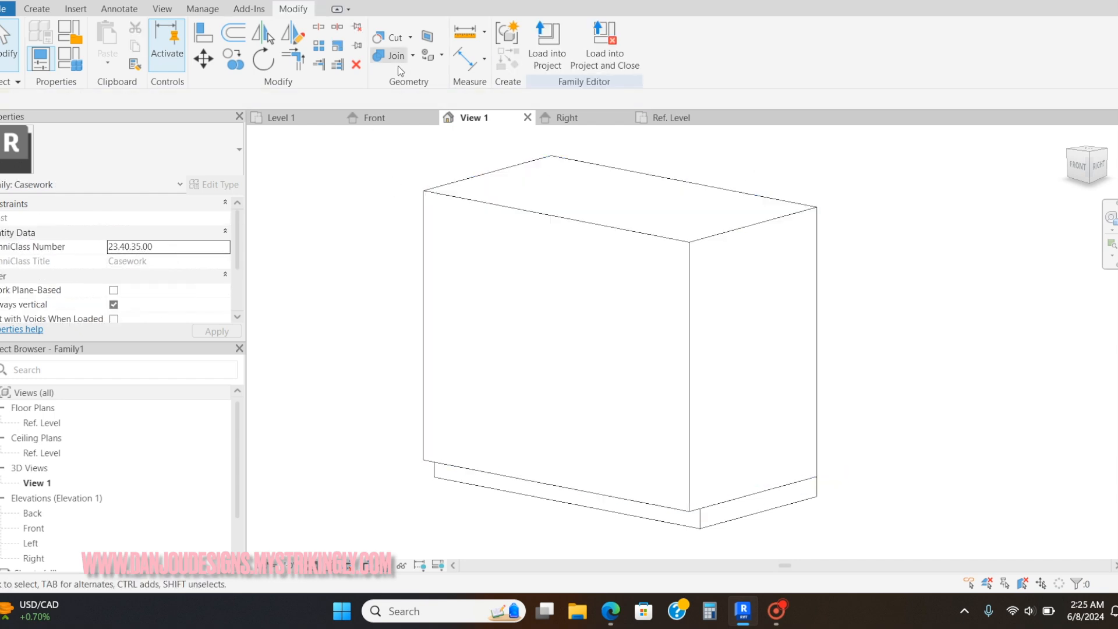
Step: Create a door extrusion in the Front elevation from a rectangle covering the cabinet's left half above the toe kick
click(412, 120)
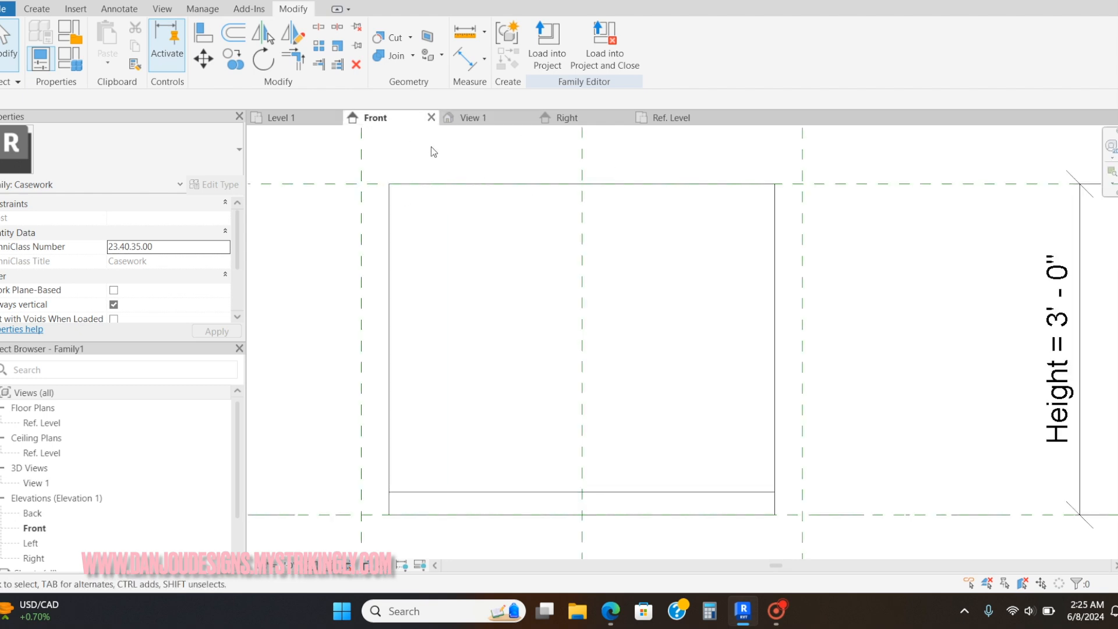
click(45, 10)
click(108, 46)
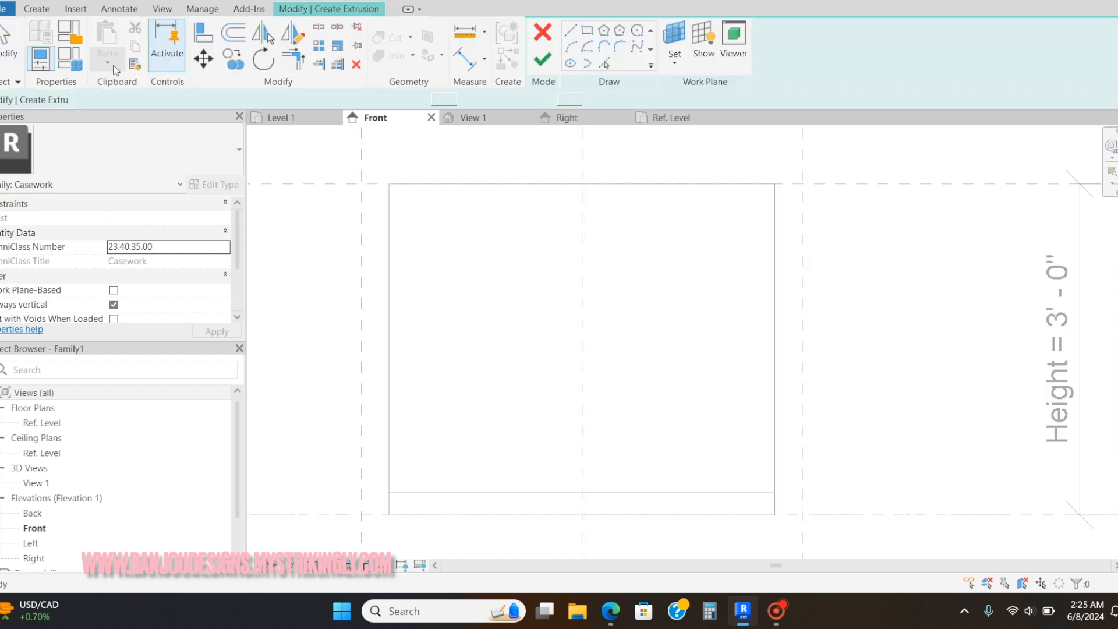
click(587, 30)
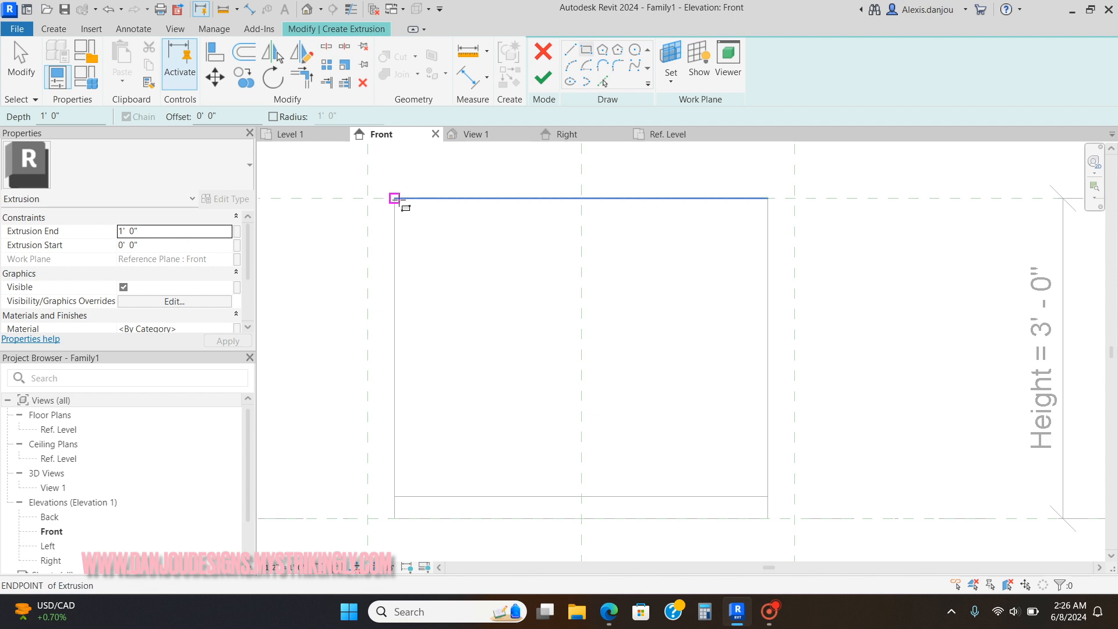
click(609, 611)
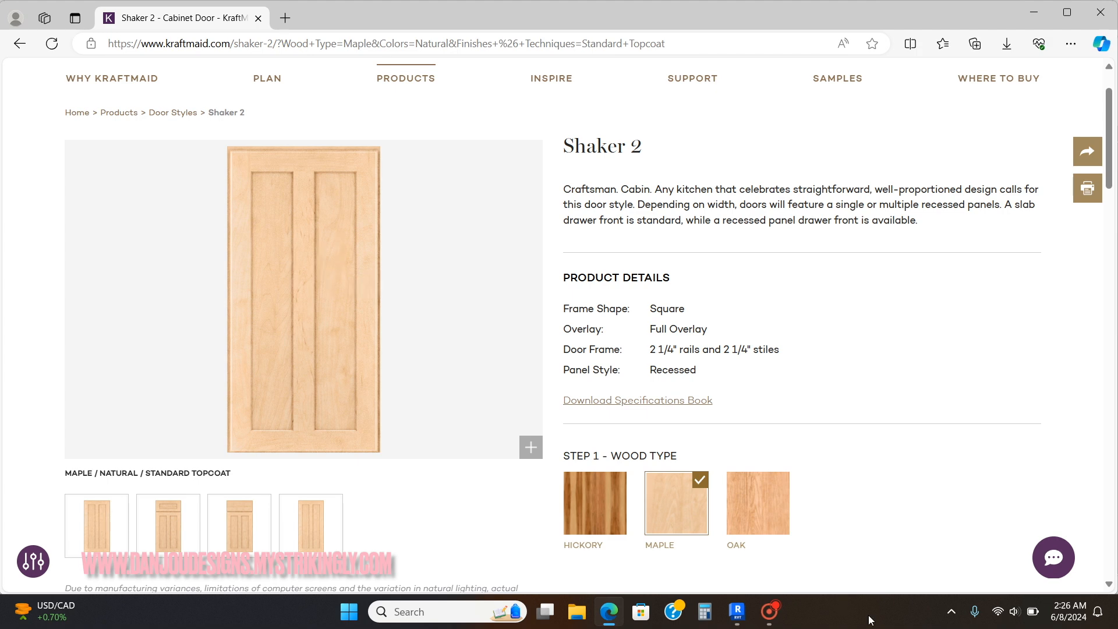
click(740, 615)
click(395, 198)
click(581, 496)
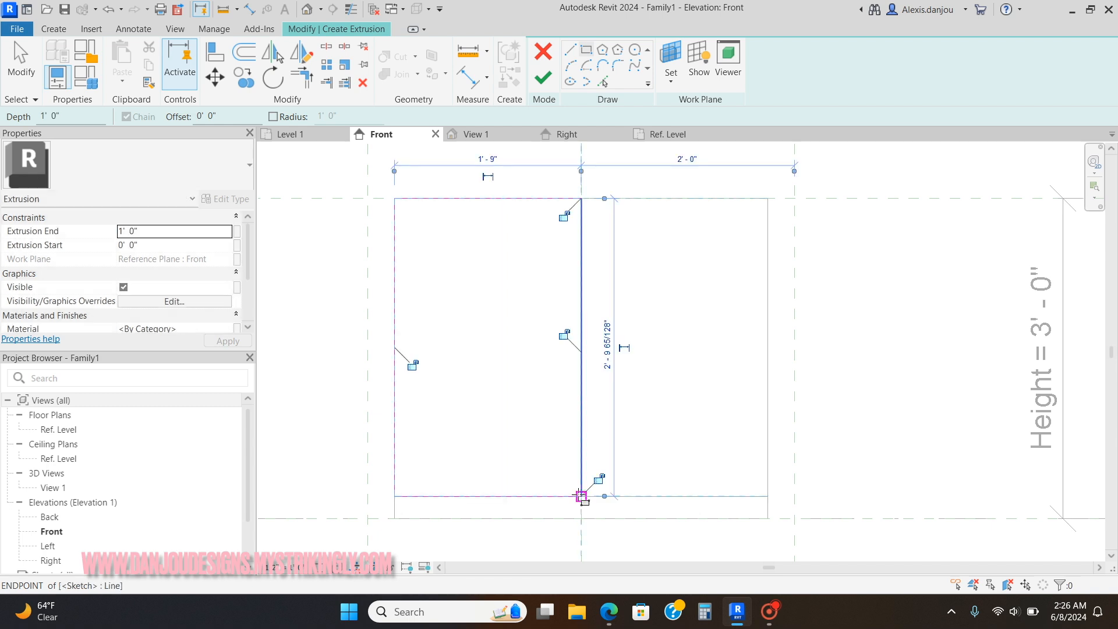
click(543, 78)
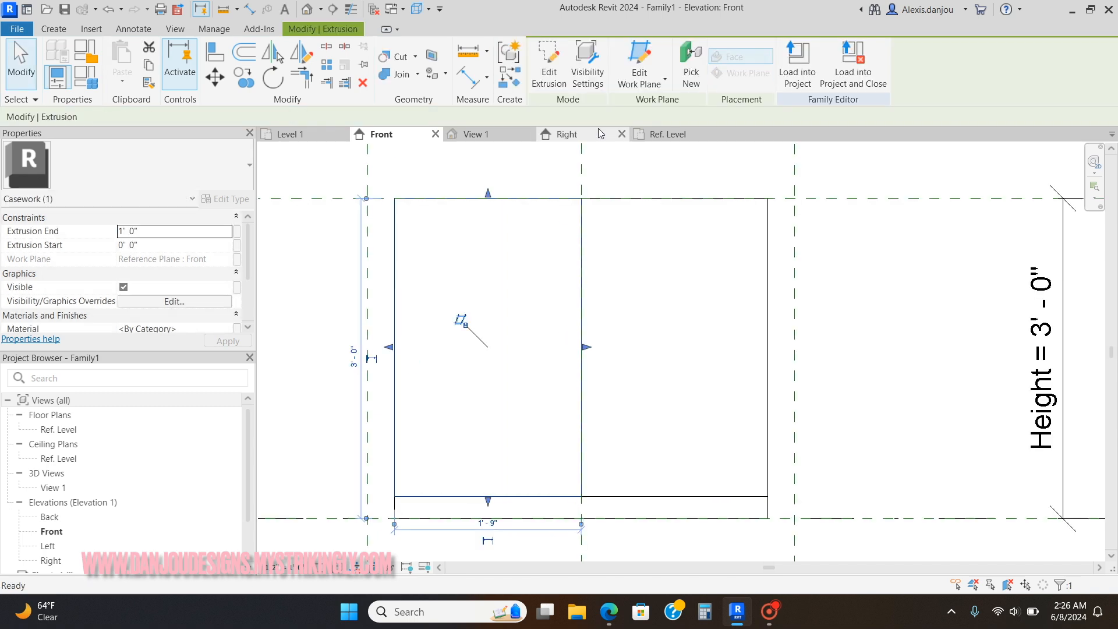
Step: In the Right elevation, pull the door extrusion's outer face back to leave a thin panel against the cabinet front
click(567, 134)
scroll(628, 313, down, 2)
scroll(627, 312, up, 4)
scroll(507, 306, up, 1)
drag(495, 297, 861, 289)
click(670, 326)
scroll(757, 353, down, 2)
scroll(757, 354, down, 4)
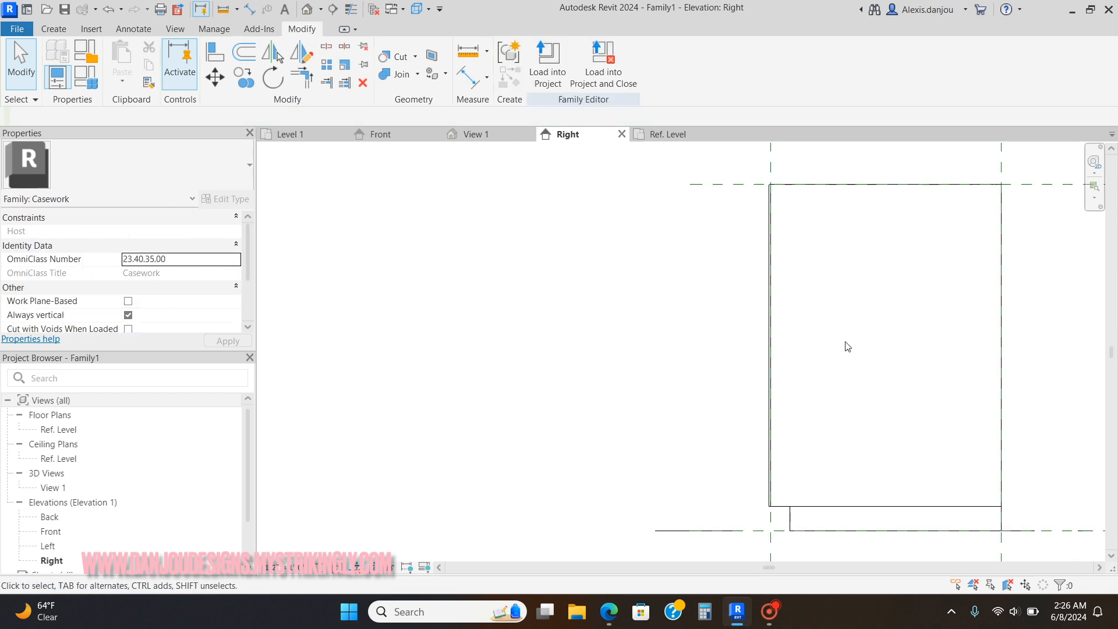
Step: Compare the Shaker 2 door's frame and recessed panels in the browser with the door in the Front elevation
click(608, 612)
scroll(761, 369, up, 1)
scroll(781, 583, down, 3)
scroll(763, 392, up, 1)
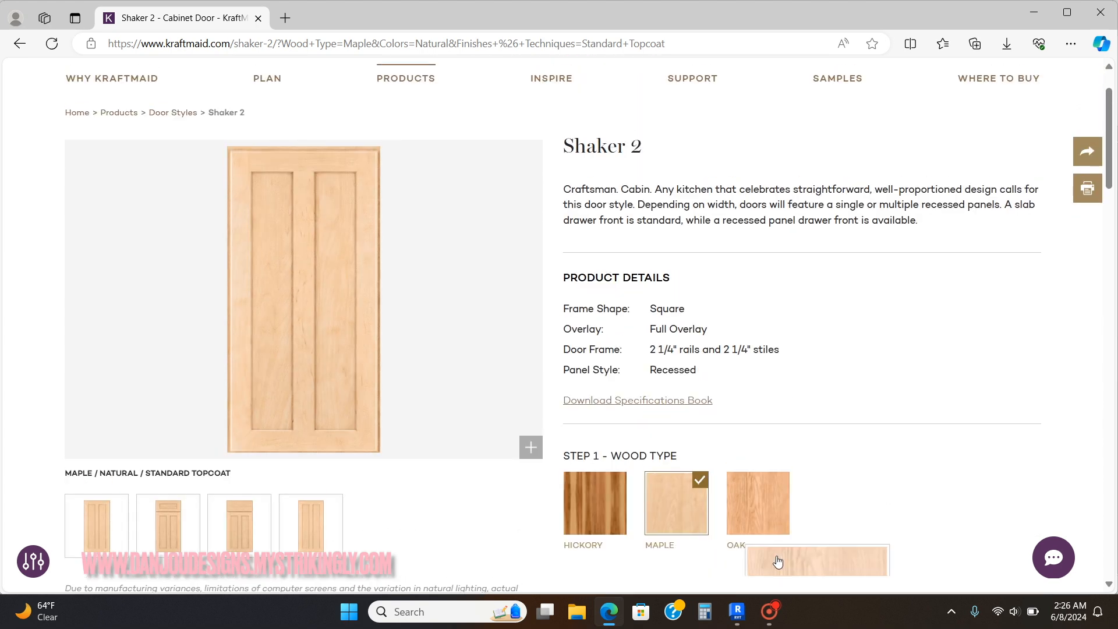
click(737, 611)
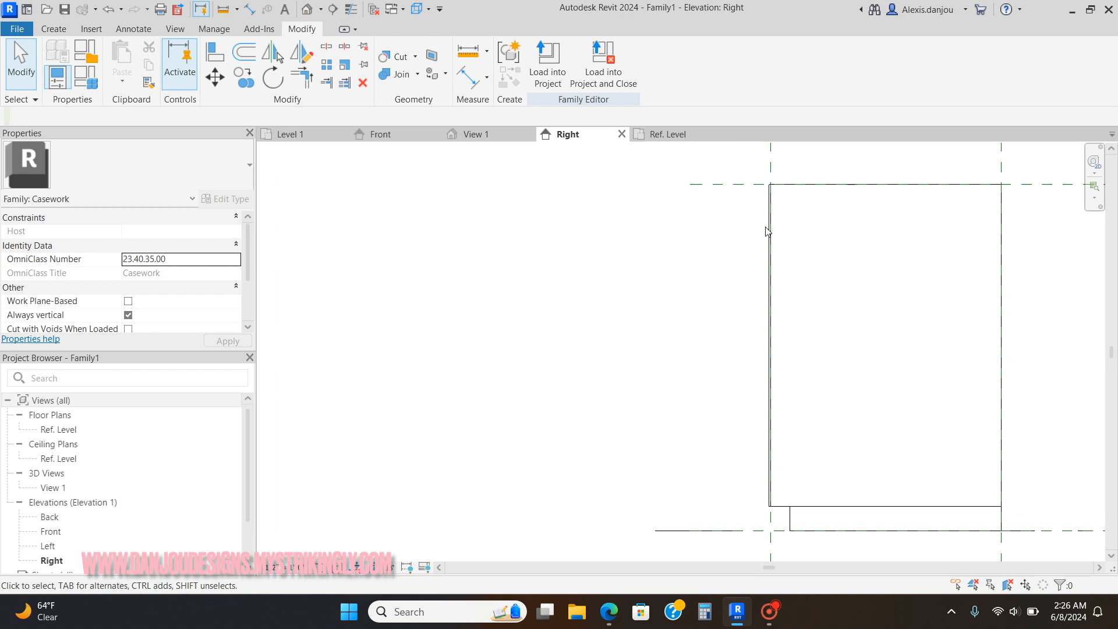
click(401, 135)
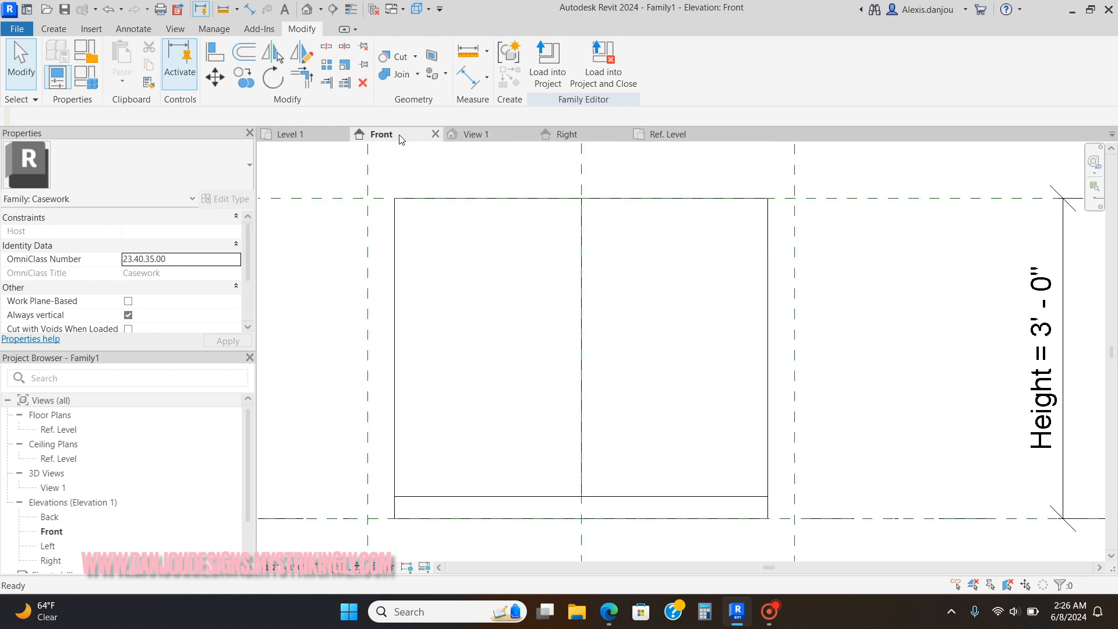
click(609, 612)
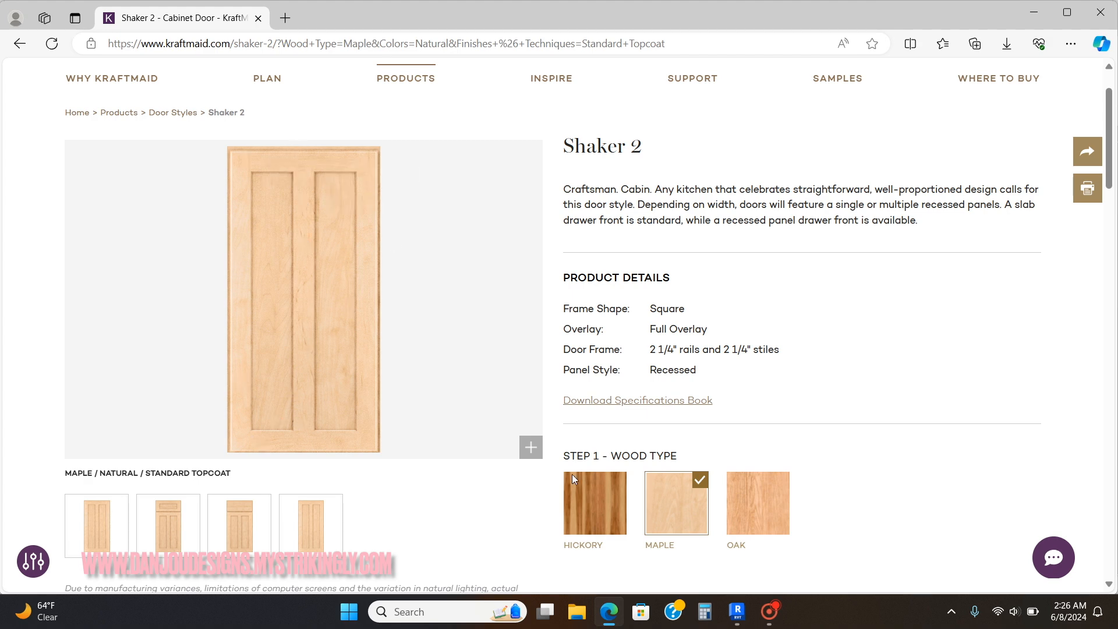
click(749, 619)
Step: Start a second extrusion and sketch a rectangle over the left door, from its upper left corner to the centerline above the toe kick
click(54, 29)
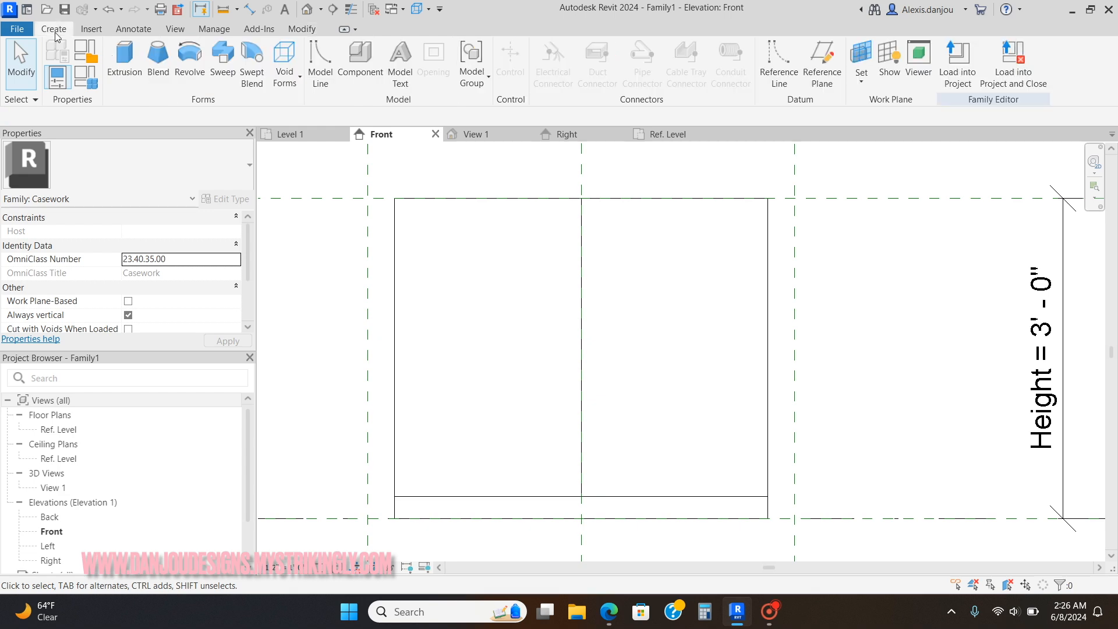
click(114, 65)
click(586, 49)
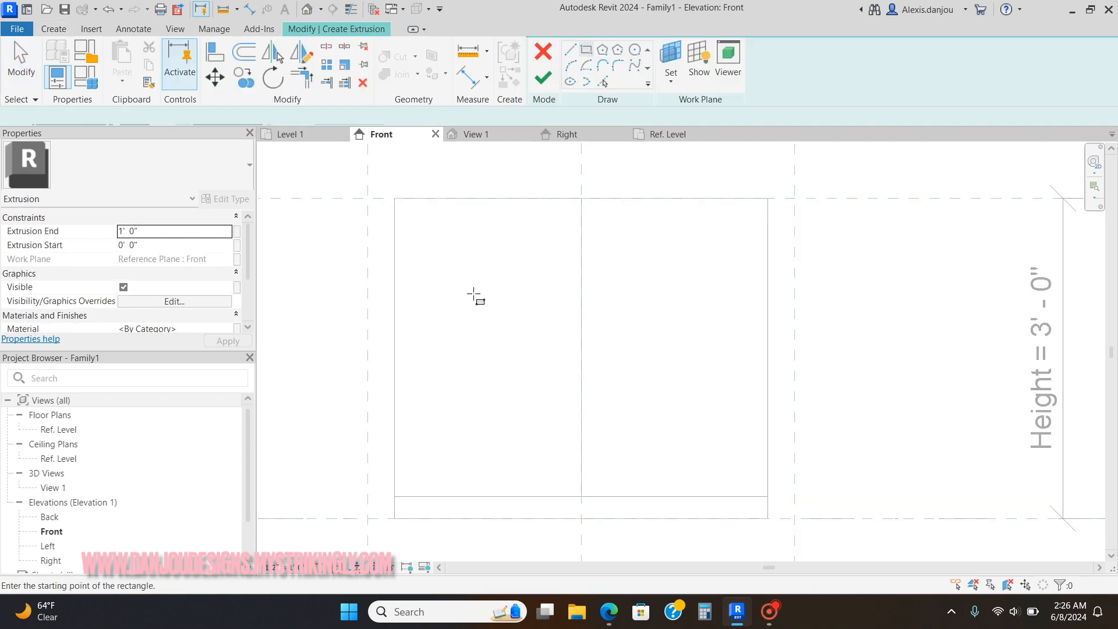
click(621, 618)
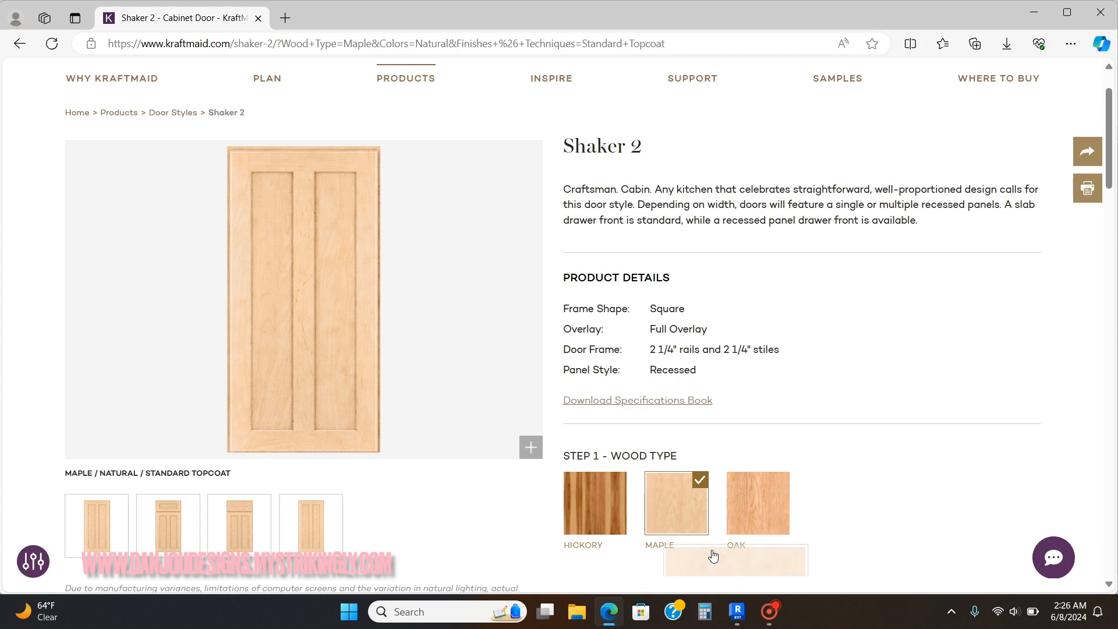
click(739, 619)
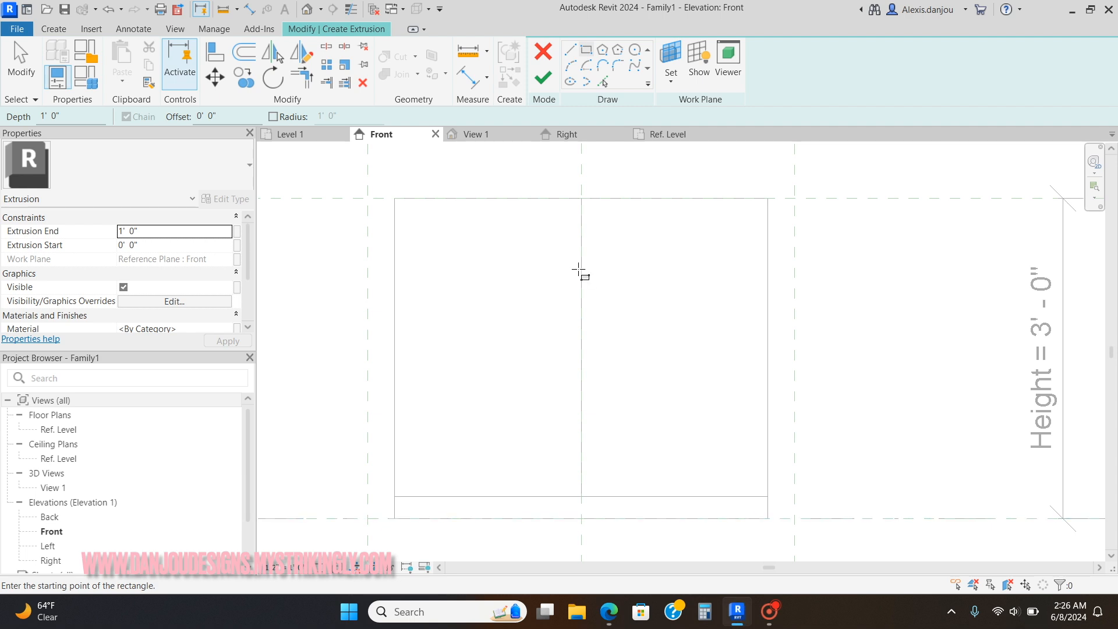
click(396, 198)
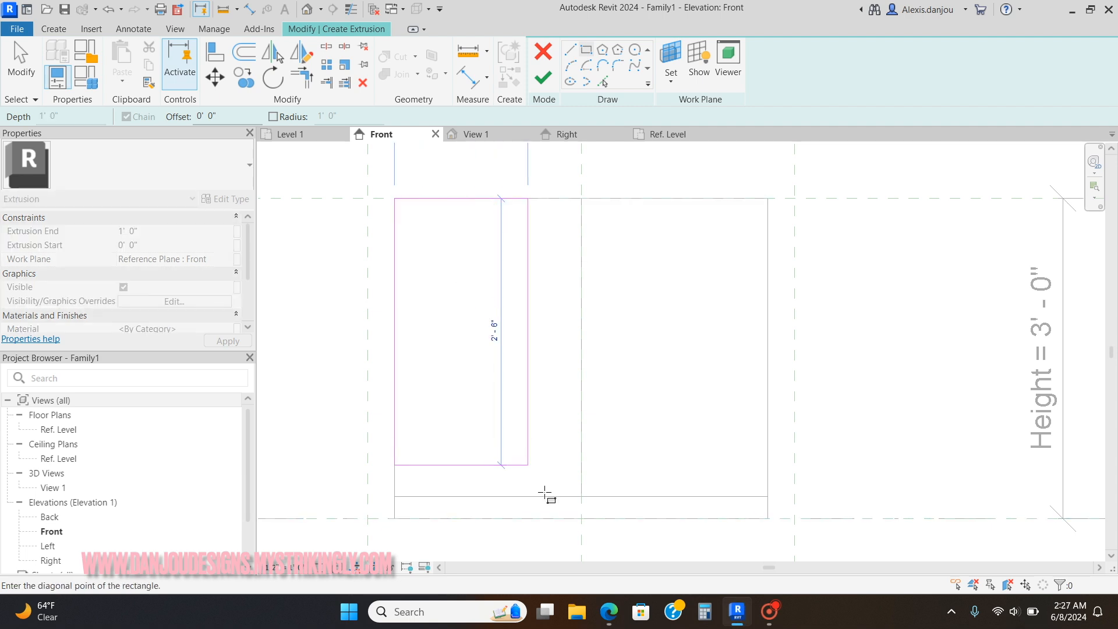
click(581, 496)
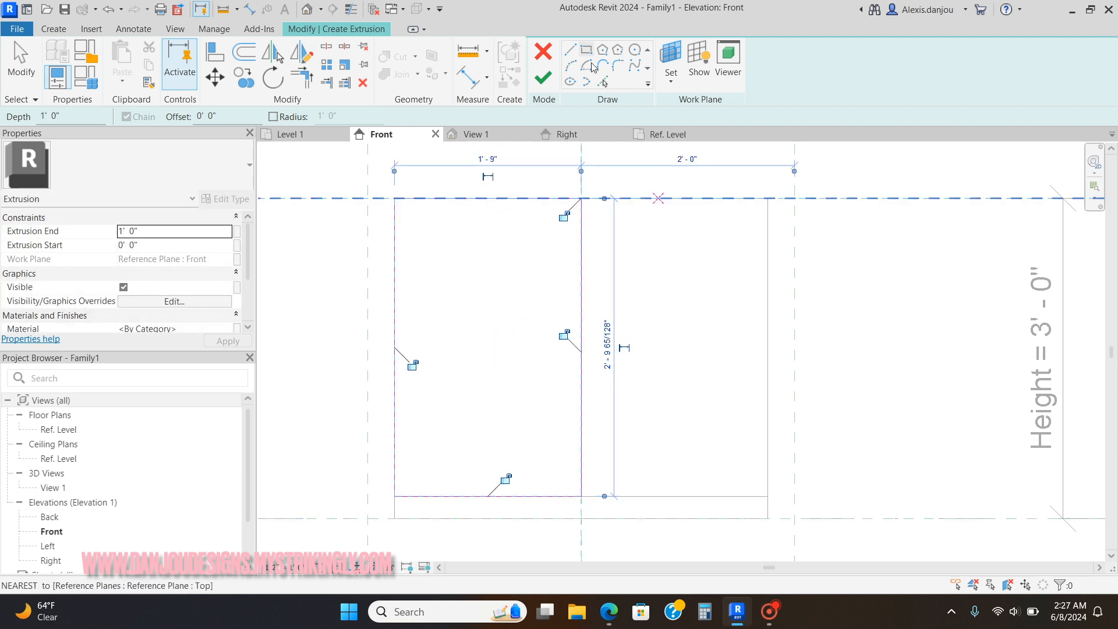
Step: Offset copies of all four rectangle sides 2 1/4" inward to outline the door's stiles and rails
click(244, 52)
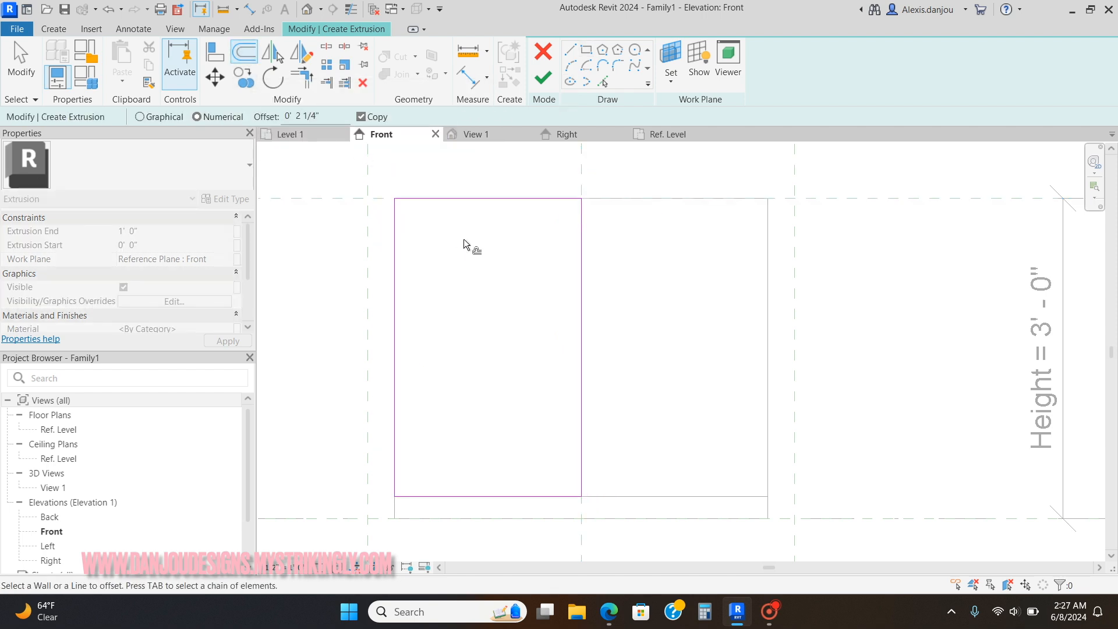
click(468, 200)
click(396, 287)
click(493, 497)
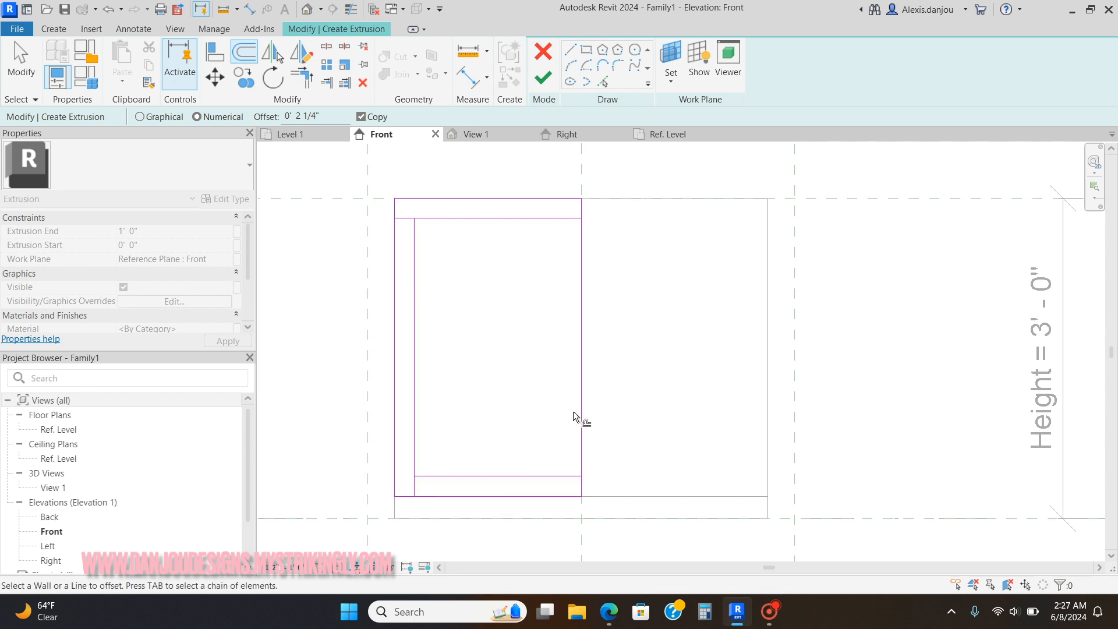
click(579, 406)
key(Escape)
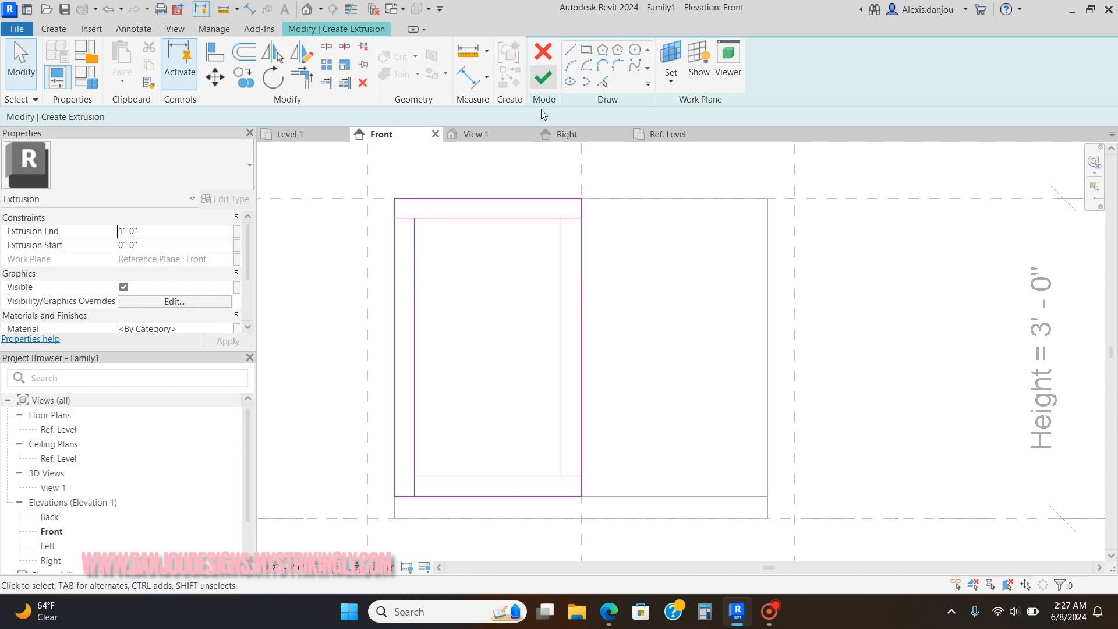
Step: Copy the left stile's inner sketch line toward the middle of the door as the first edge of a center stile
click(414, 317)
drag(414, 317, 412, 248)
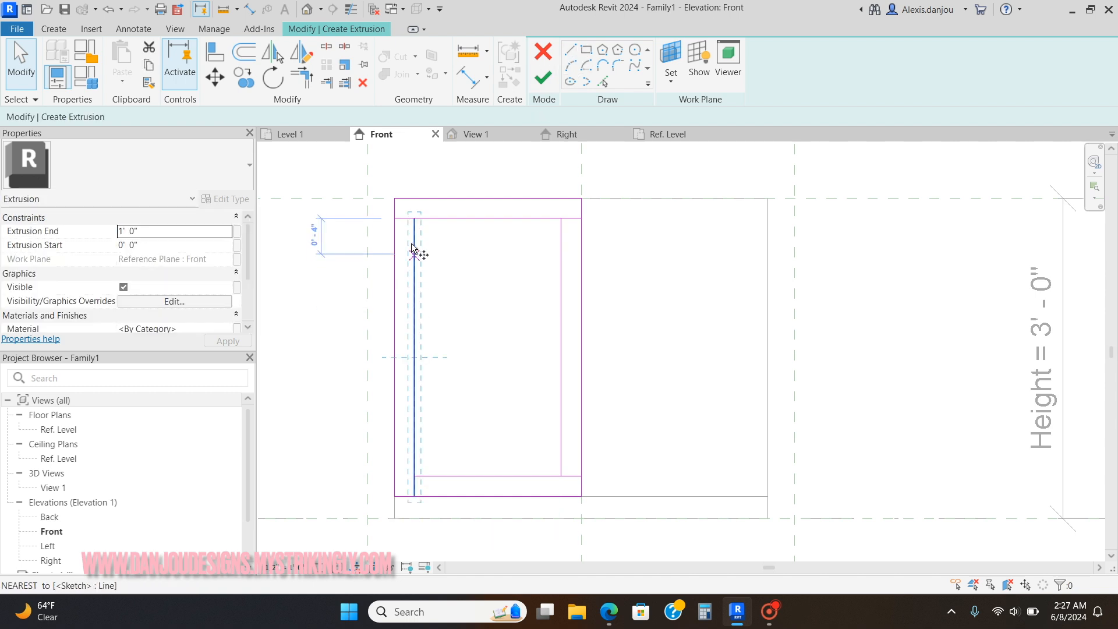
key(c)
key(o)
click(414, 218)
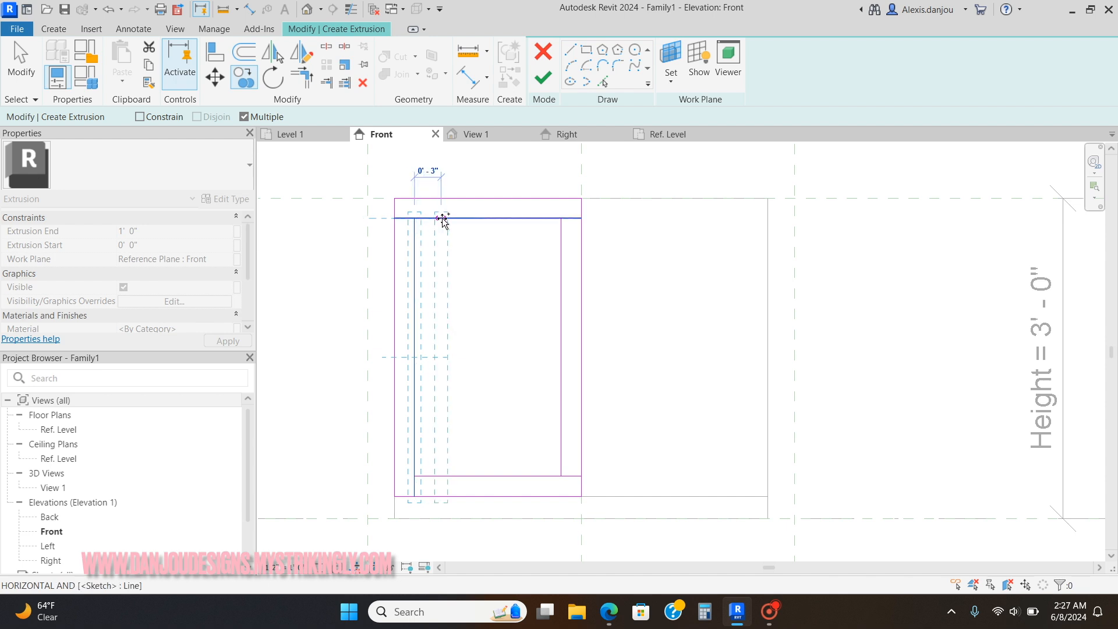
click(477, 219)
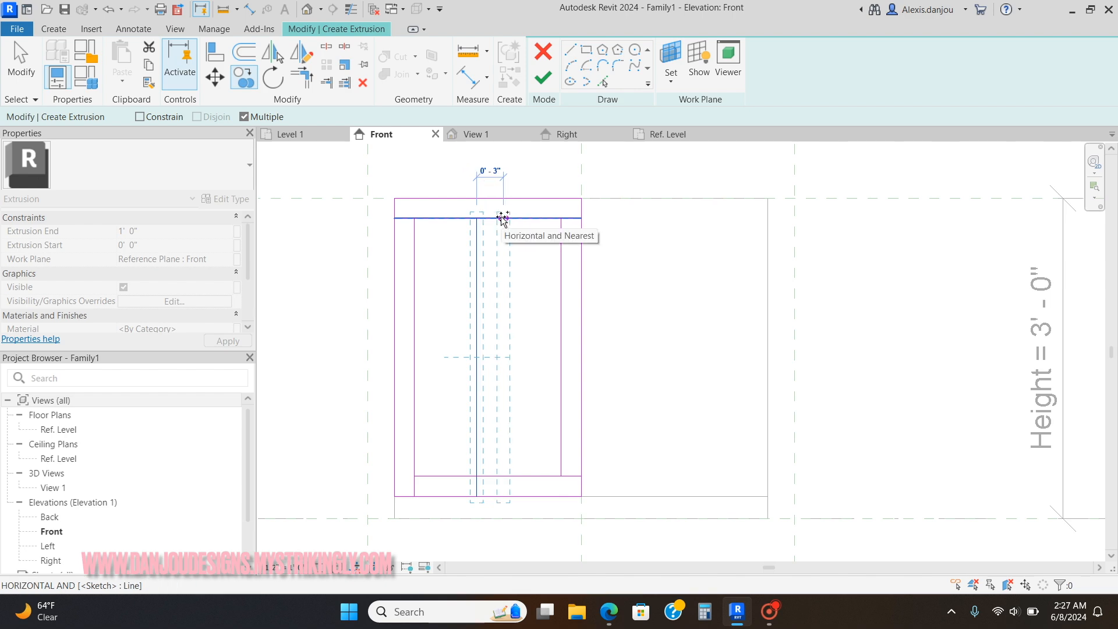
Step: Check the Shaker 2 door in the browser and place another copy of the line 2 1/4" farther right to complete the center stile
click(604, 616)
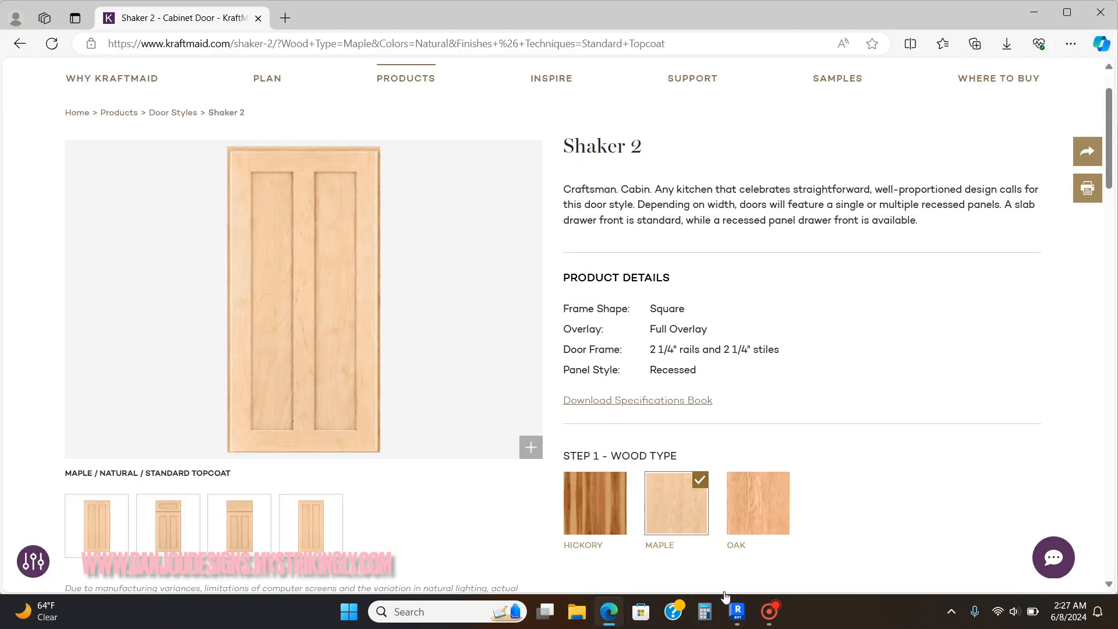
click(737, 612)
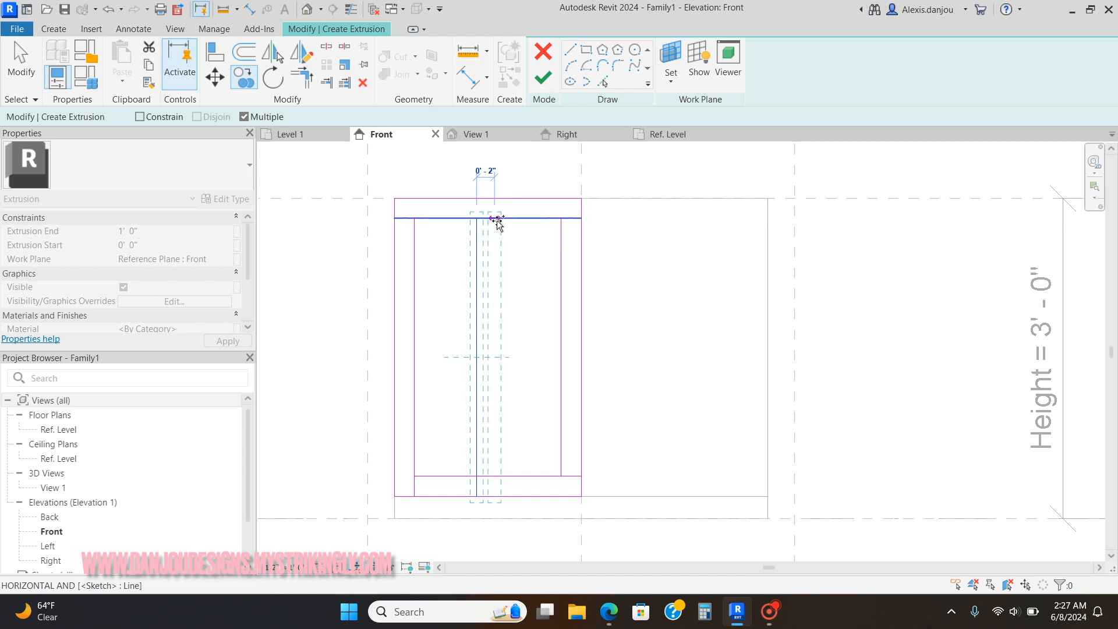
text(2 1)
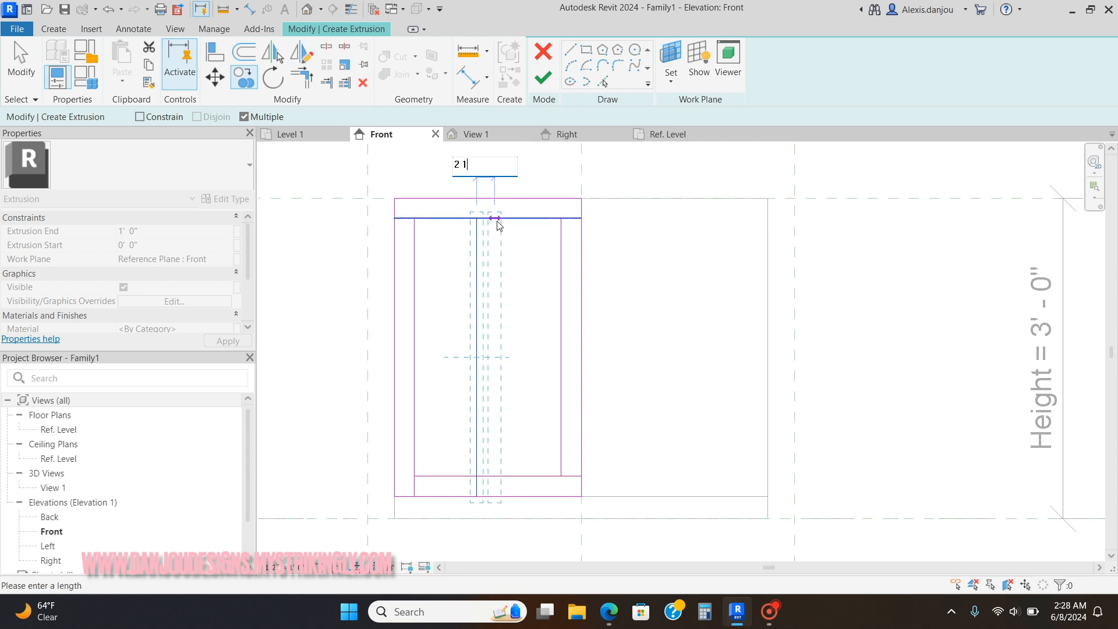
text(/4)
key(Return)
key(Escape)
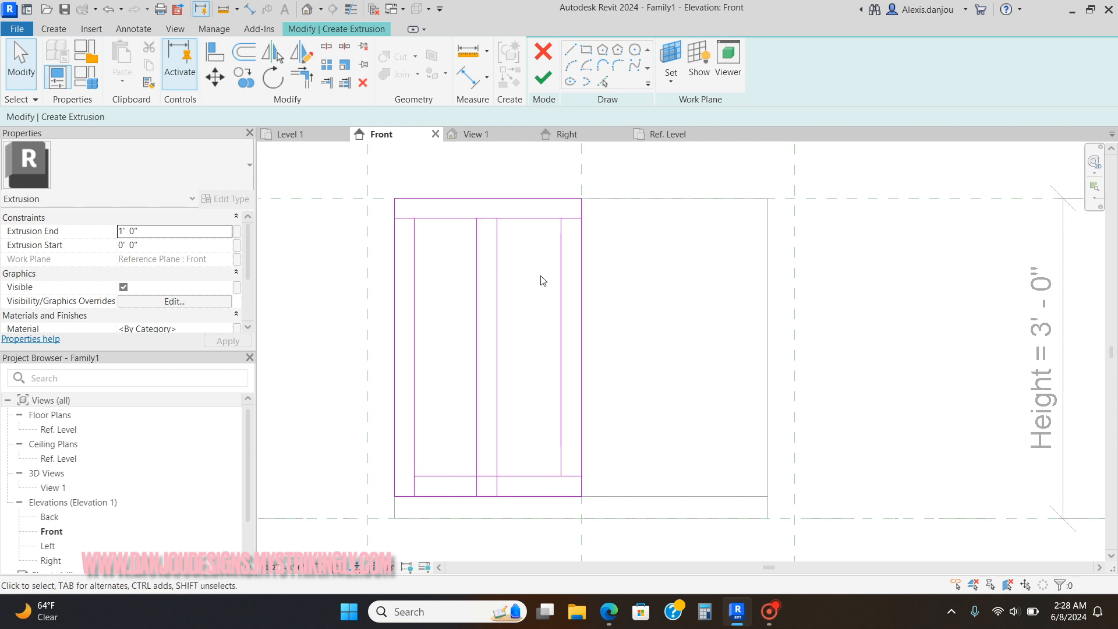
Step: Trim the inner top rail line to the left stile and the center stile's left edge, unjoining the conflicting elements
click(302, 76)
click(415, 234)
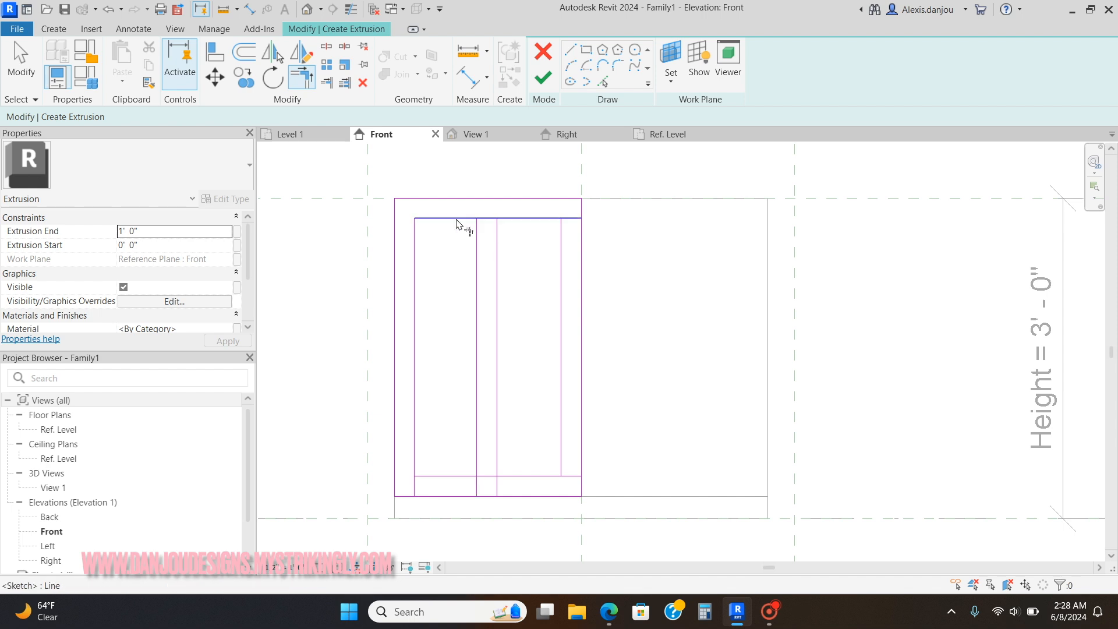
click(527, 220)
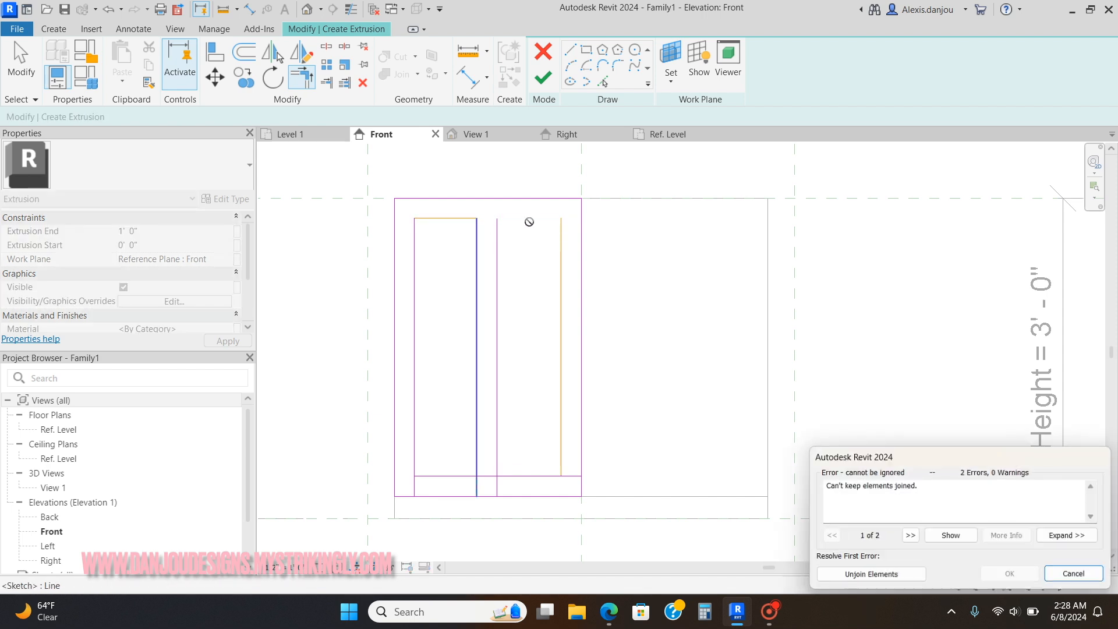
click(916, 577)
Step: Trim the inner bottom rail line so it spans only from the center stile's right edge to the right stile
click(302, 75)
click(569, 477)
click(477, 473)
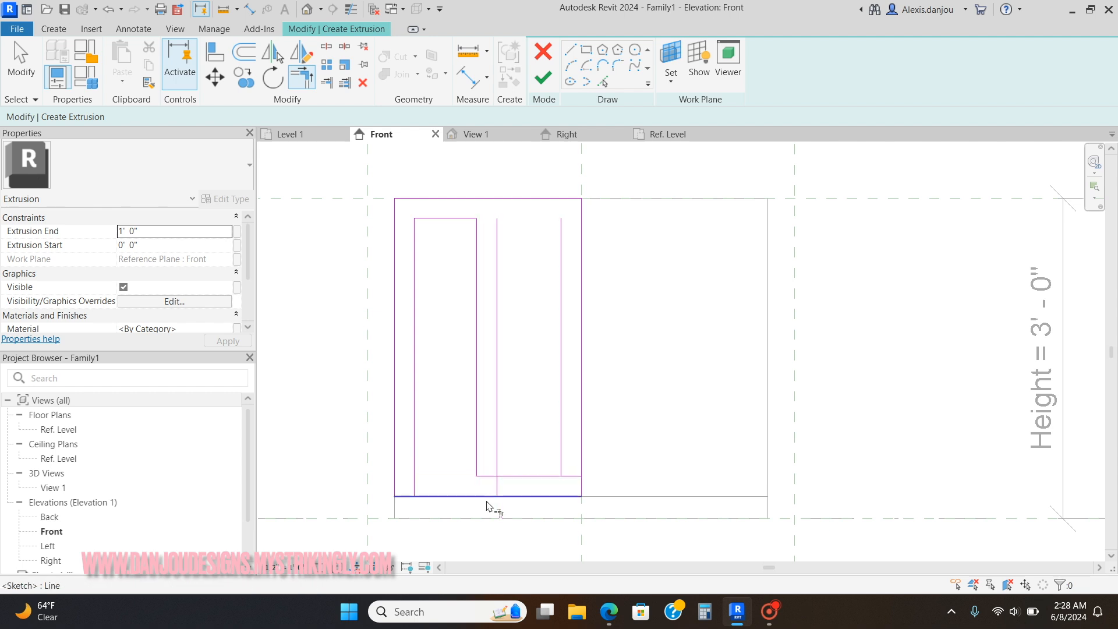
click(496, 463)
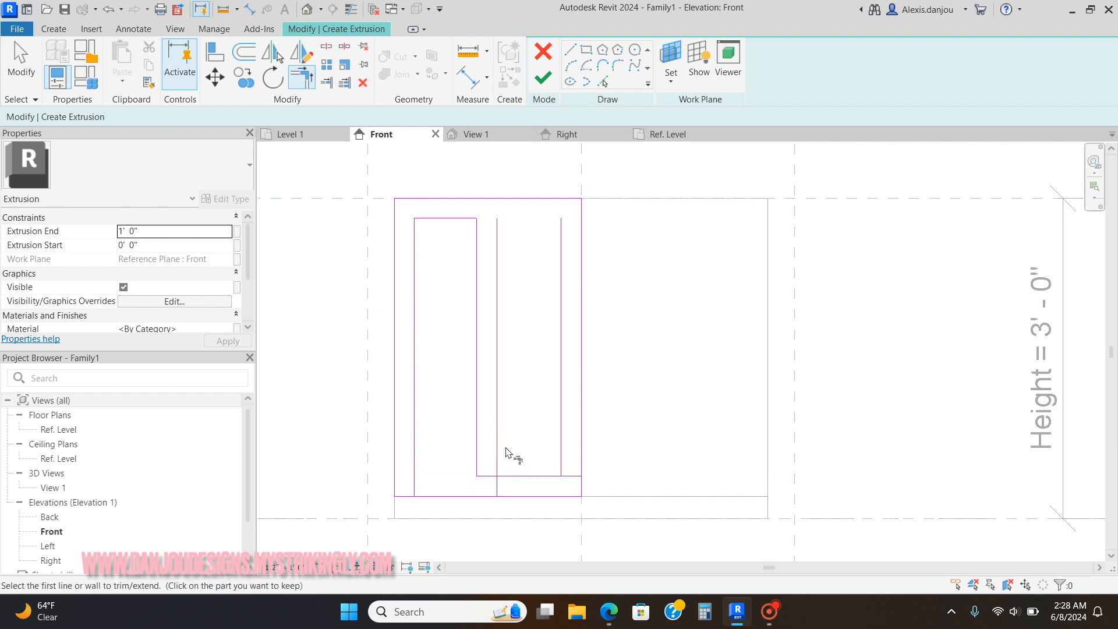
click(557, 477)
click(561, 470)
Step: Close the left panel opening's bottom and the right opening's top with lines, and finish the door frame extrusion
click(570, 47)
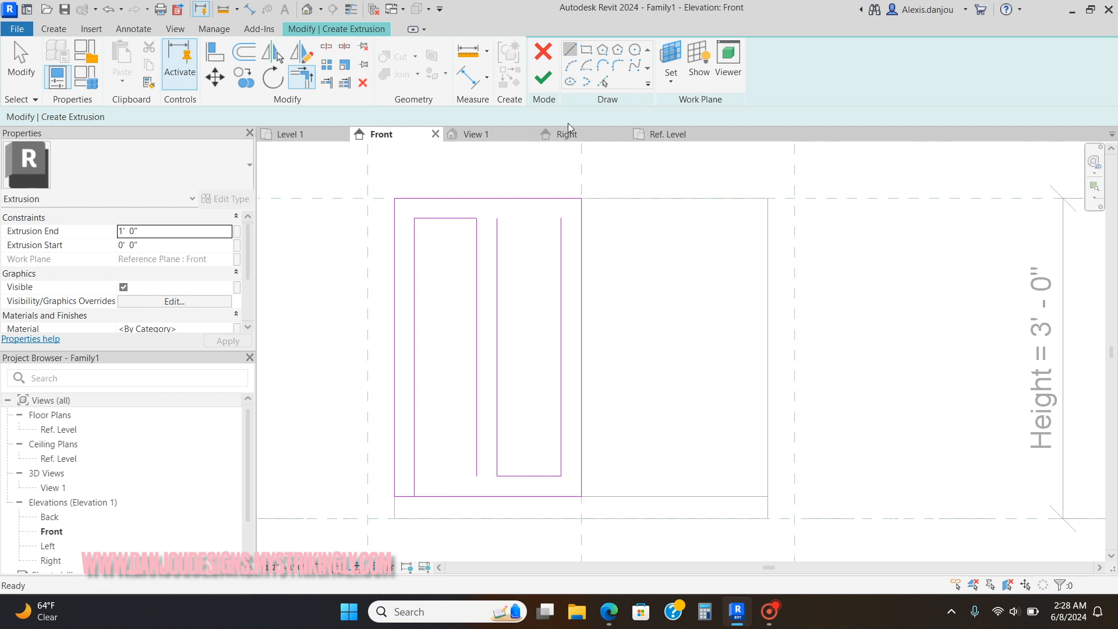
click(476, 476)
click(414, 476)
click(496, 218)
click(560, 218)
key(Escape)
key(Escape)
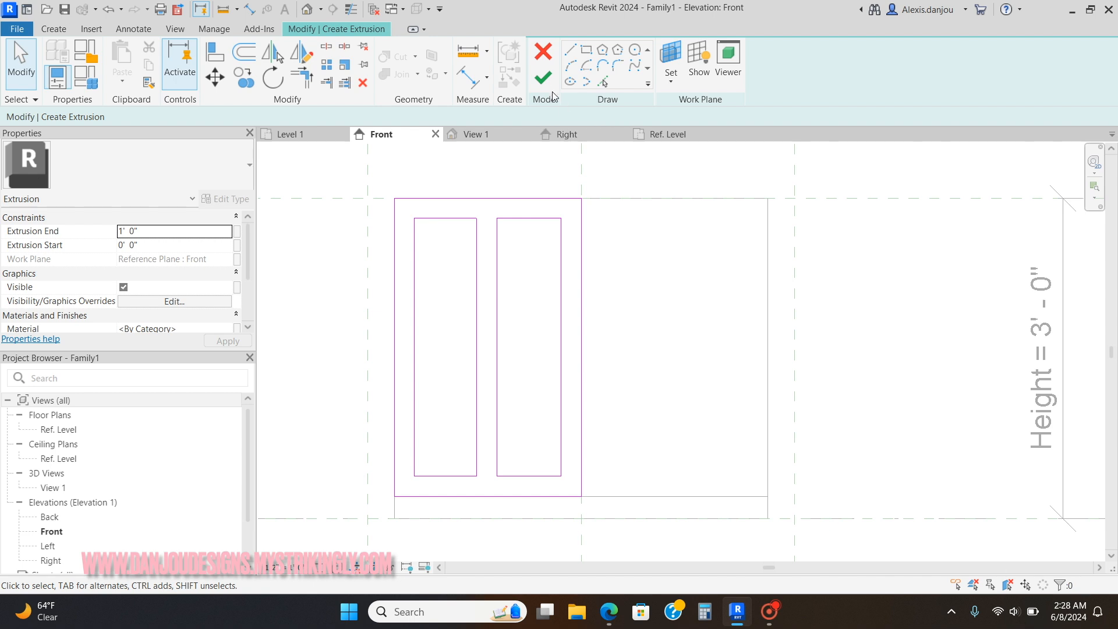
click(543, 77)
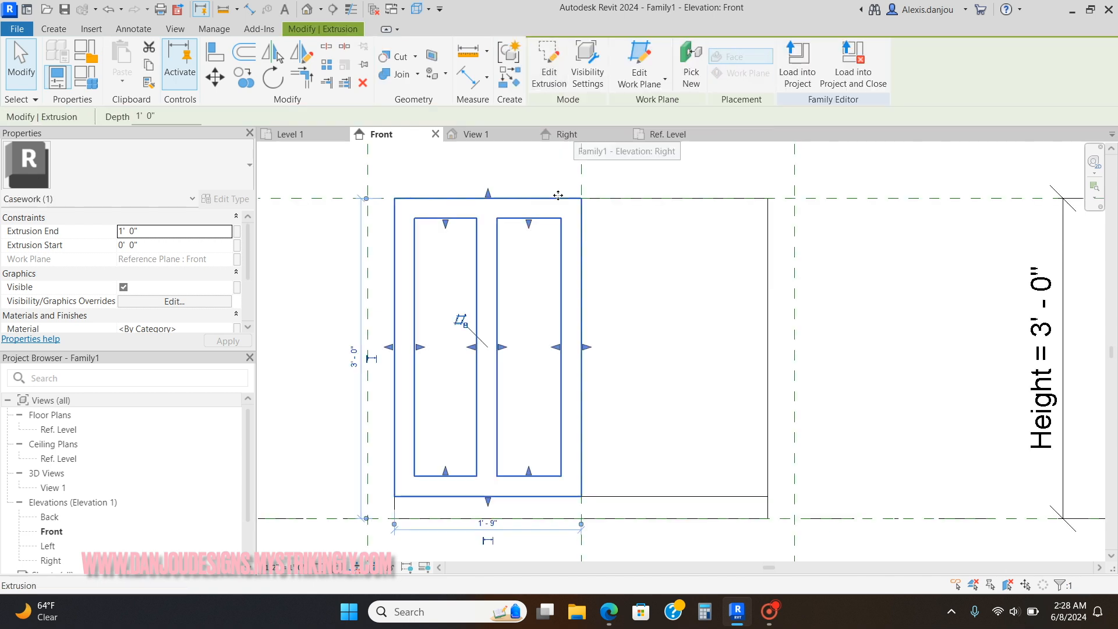
Step: In the Right elevation, pull the frame extrusion's back face to 33/256" and its front face to 99/256"
click(568, 134)
scroll(643, 347, up, 2)
scroll(862, 323, up, 2)
drag(861, 321, 853, 322)
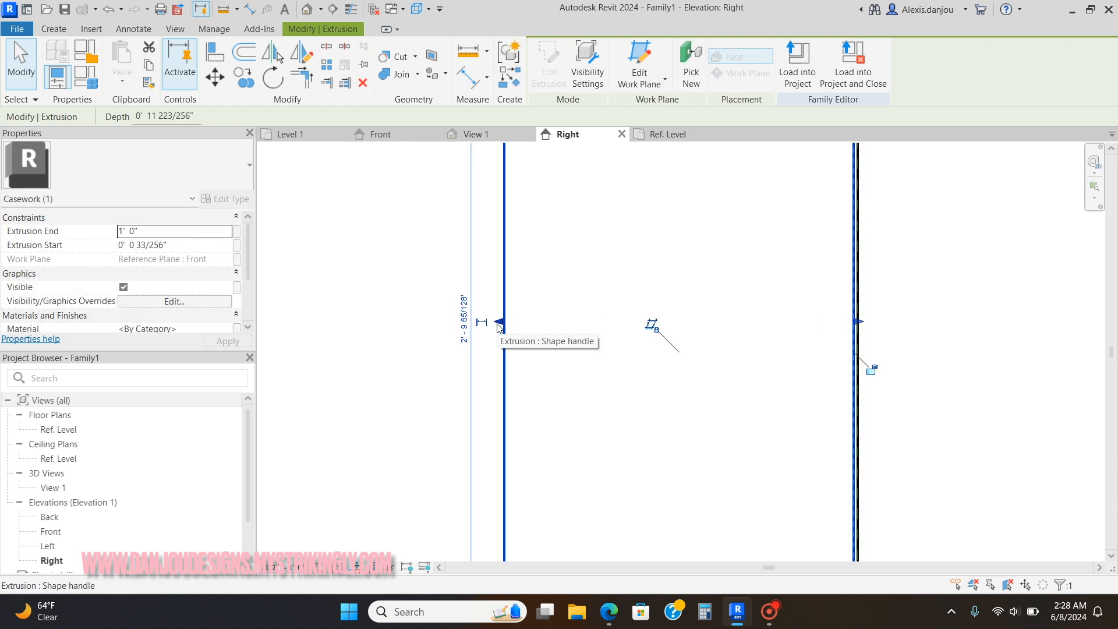
drag(500, 322, 848, 319)
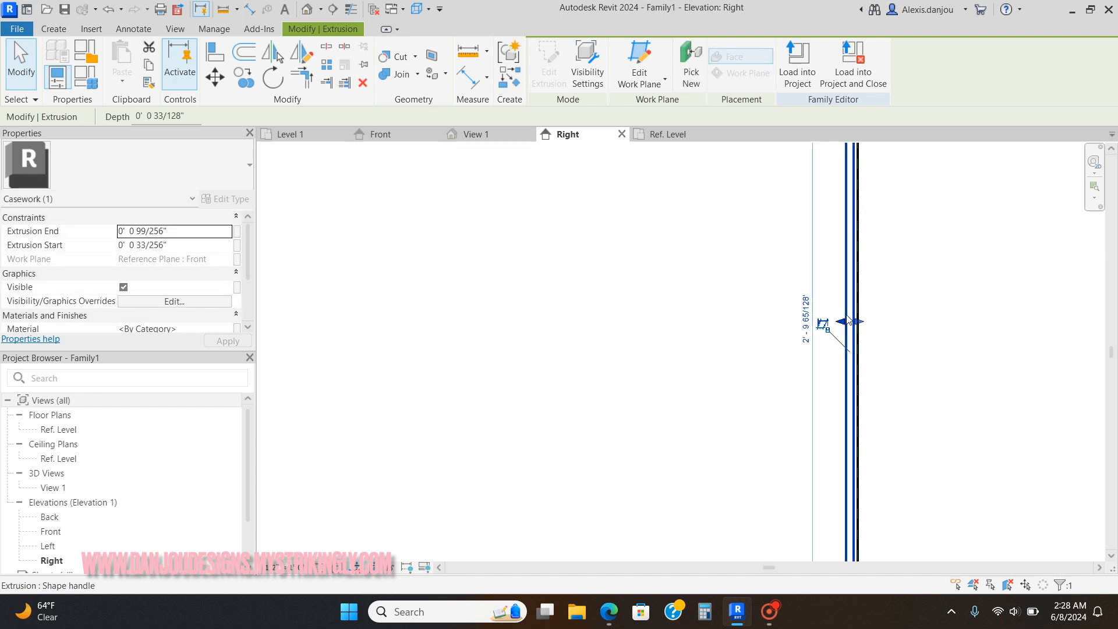
Step: Examine the left door in the 3D and Front views, and the Raised Panel 16 Roman Full door in the browser
click(473, 135)
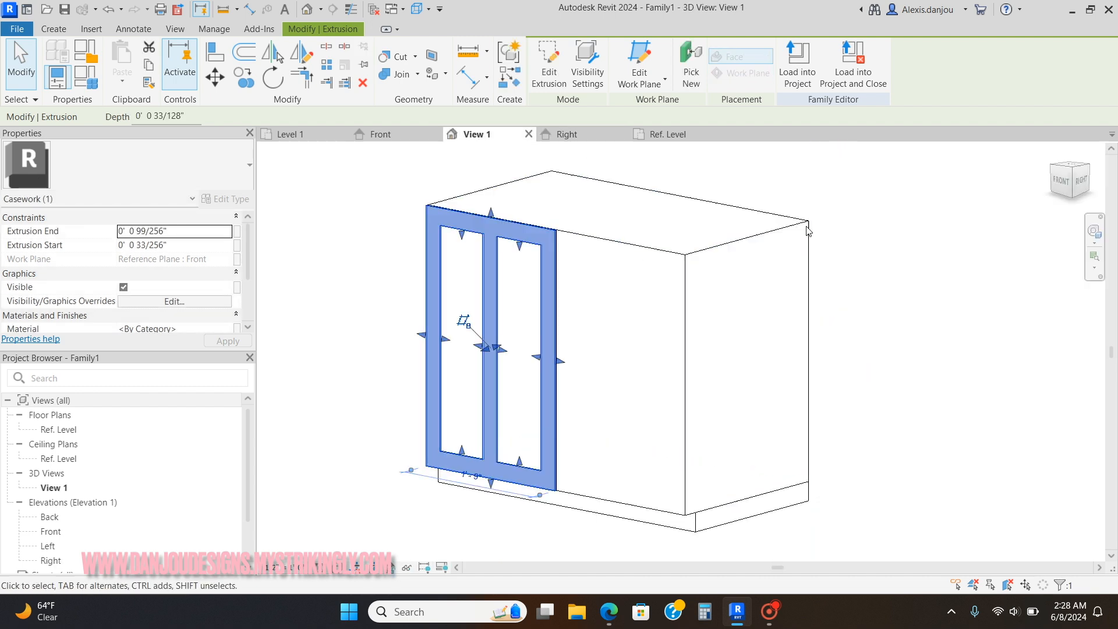
click(871, 229)
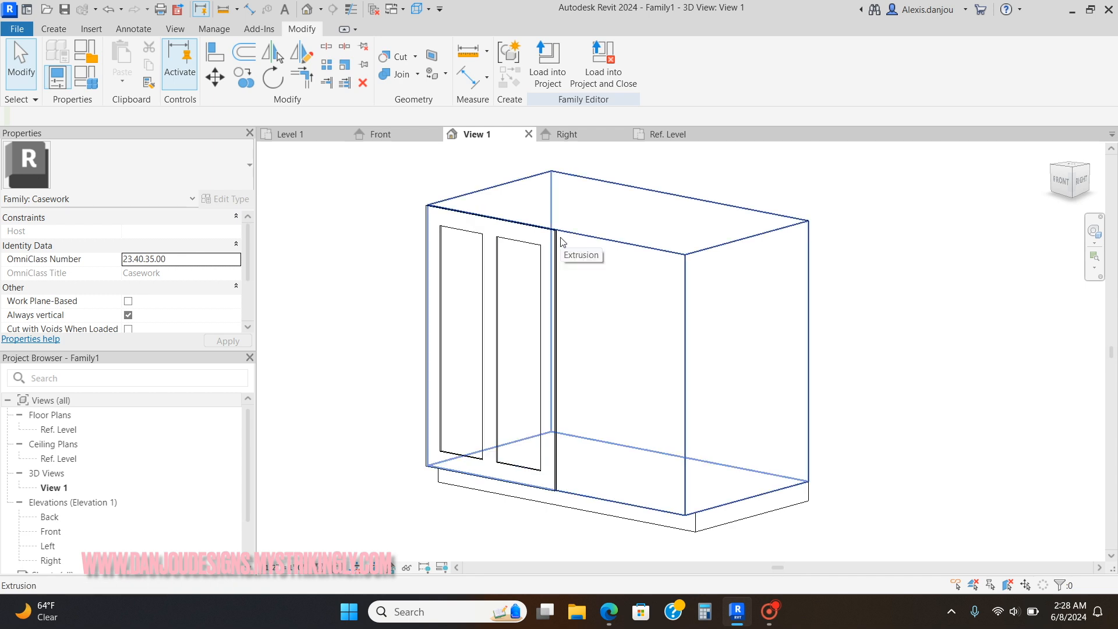
click(421, 137)
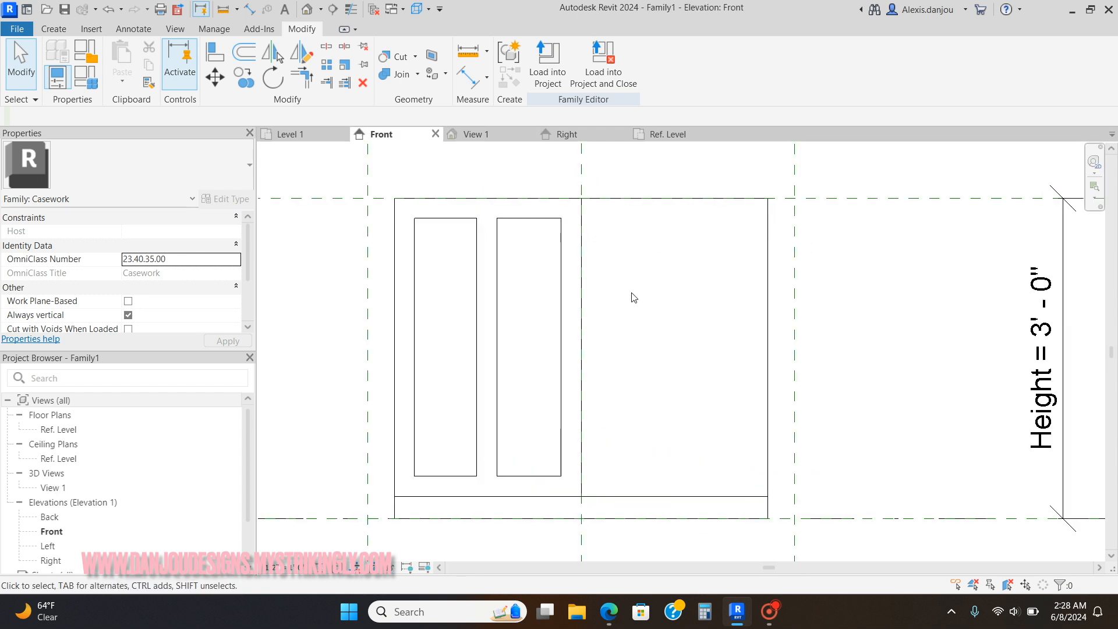
scroll(624, 291, down, 2)
click(487, 136)
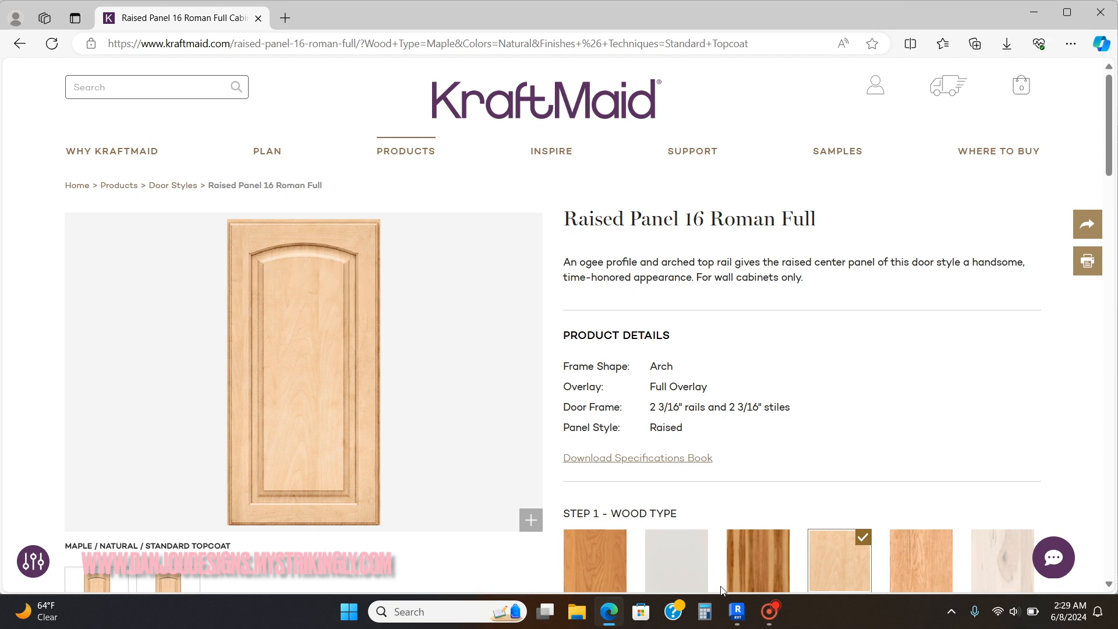
click(737, 611)
click(380, 134)
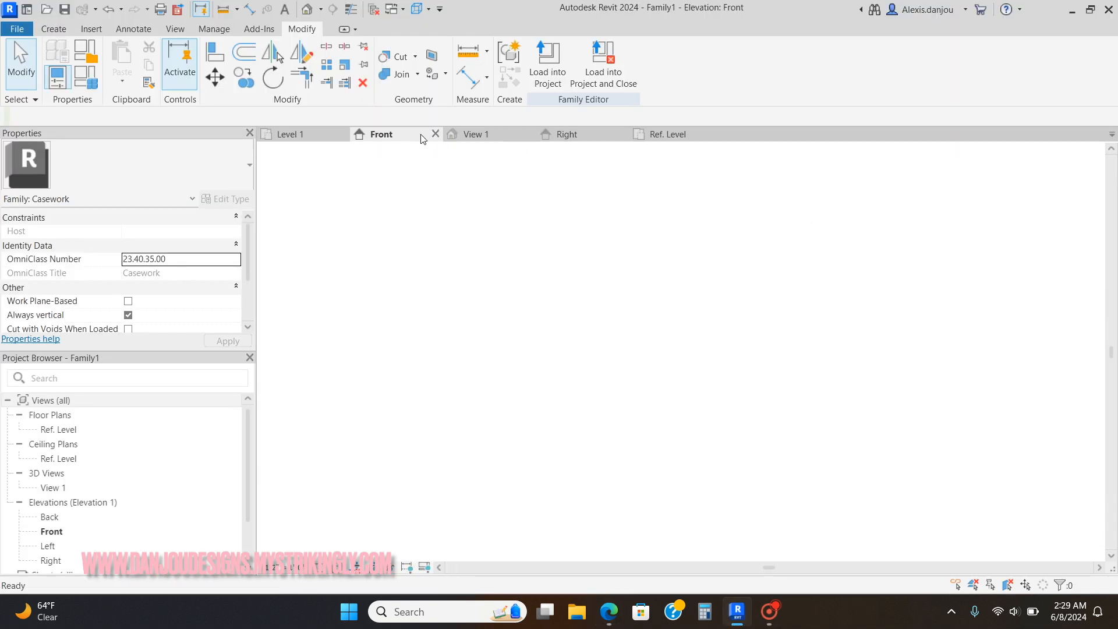
click(58, 28)
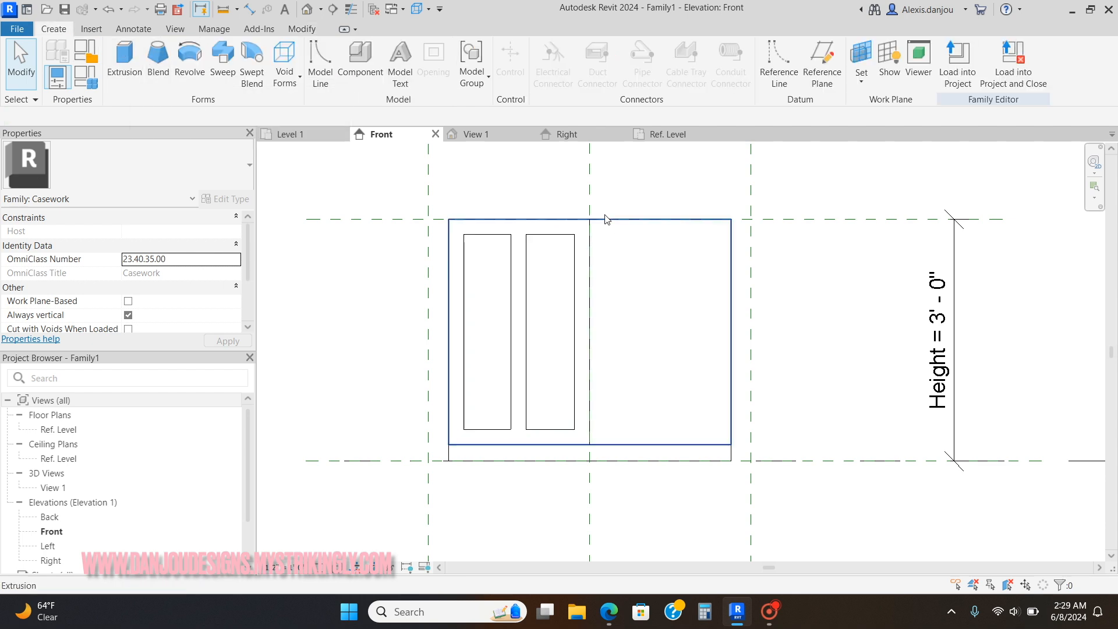
Step: Stretch the thin back panel extrusion in the Front elevation to the cabinet's right edge and check it in the 3D view
click(488, 143)
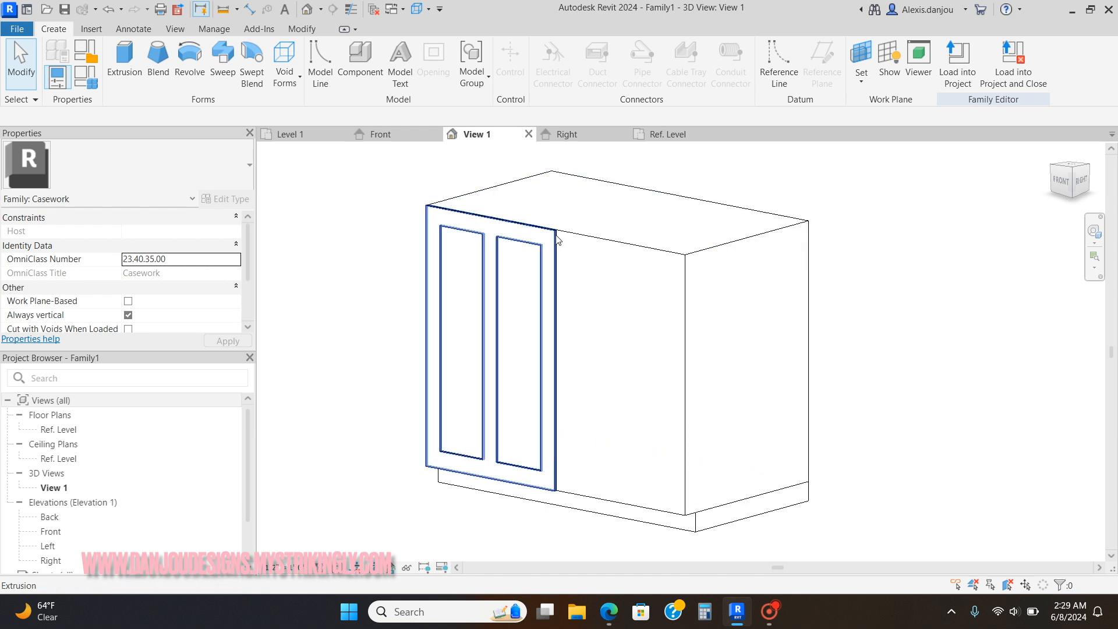
click(557, 239)
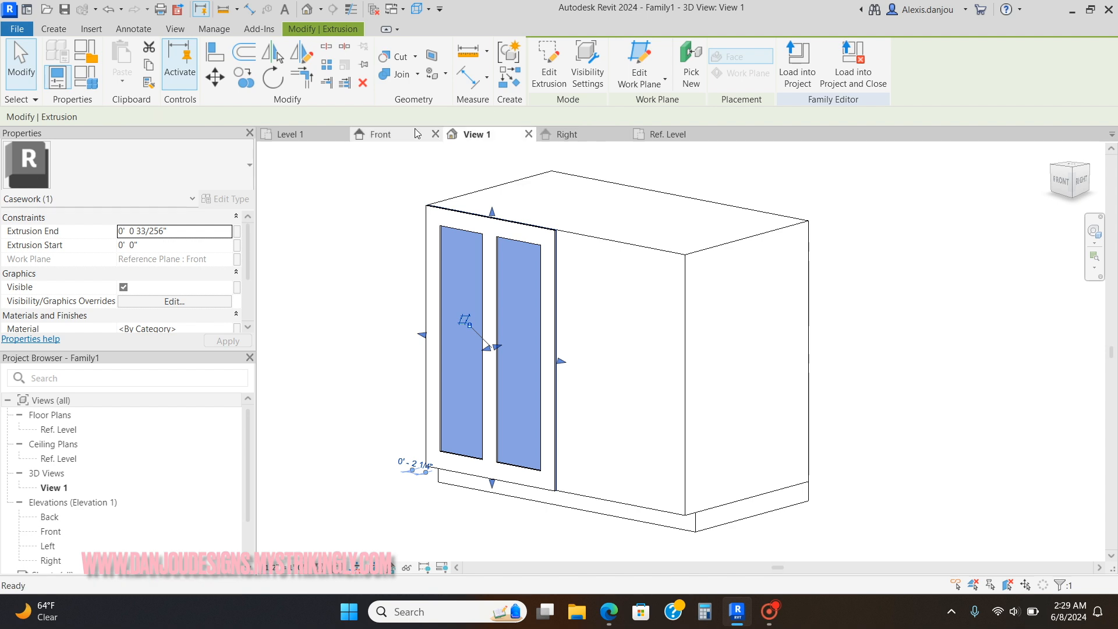
click(380, 134)
drag(597, 339, 731, 332)
click(798, 360)
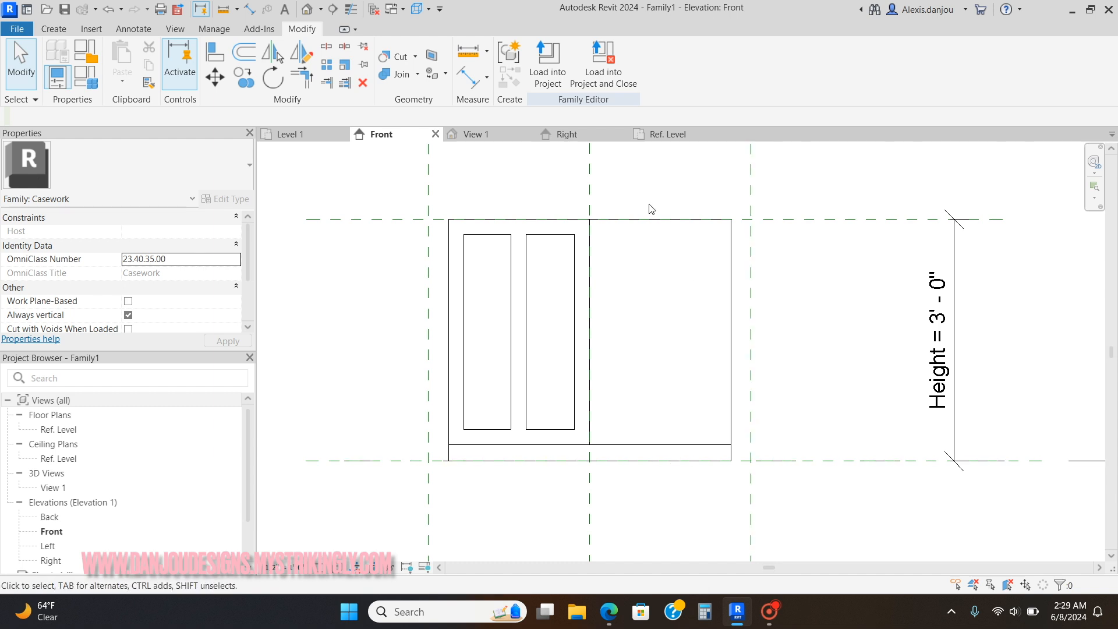
click(661, 234)
click(476, 134)
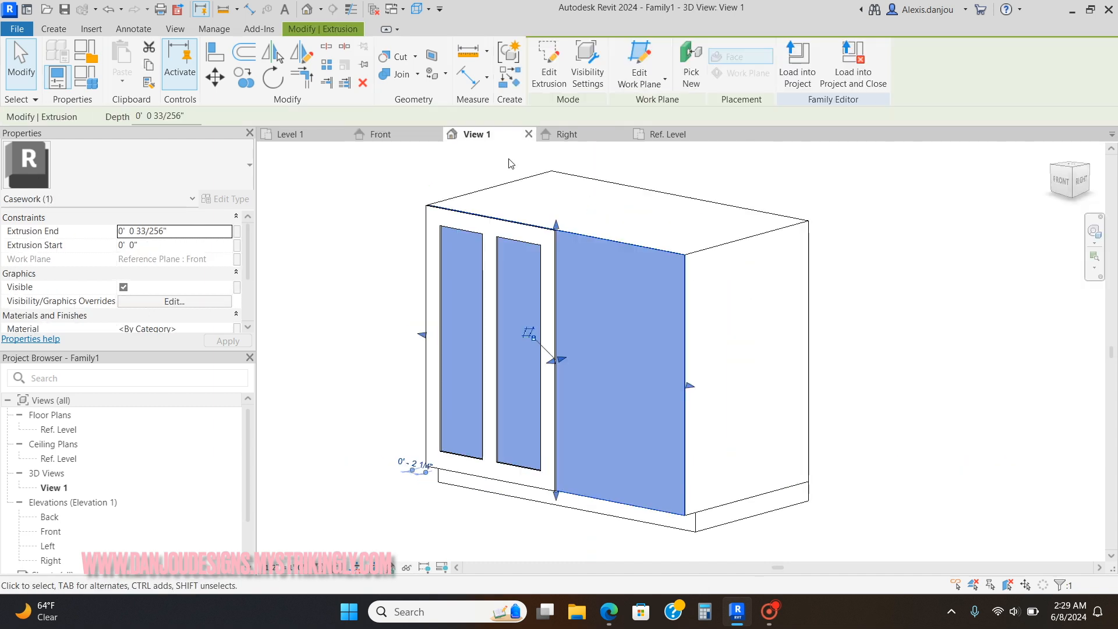
click(833, 348)
Step: Check the raised panel reference and sketch a new extrusion rectangle over the right door, from the centerline's top to the lower right corner above the toe kick
click(612, 612)
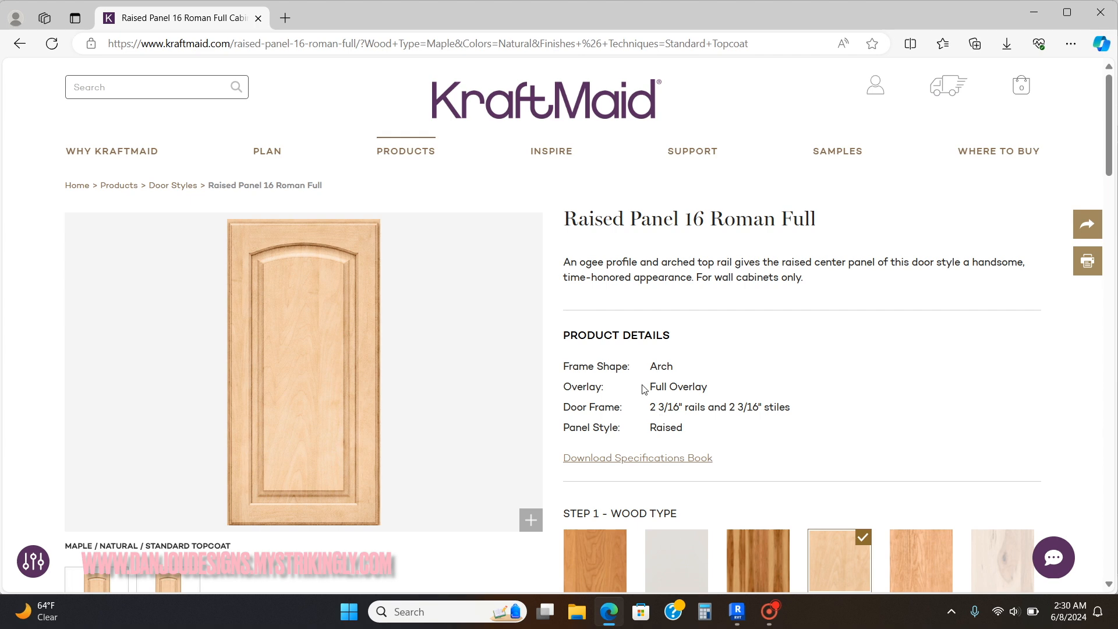
click(749, 608)
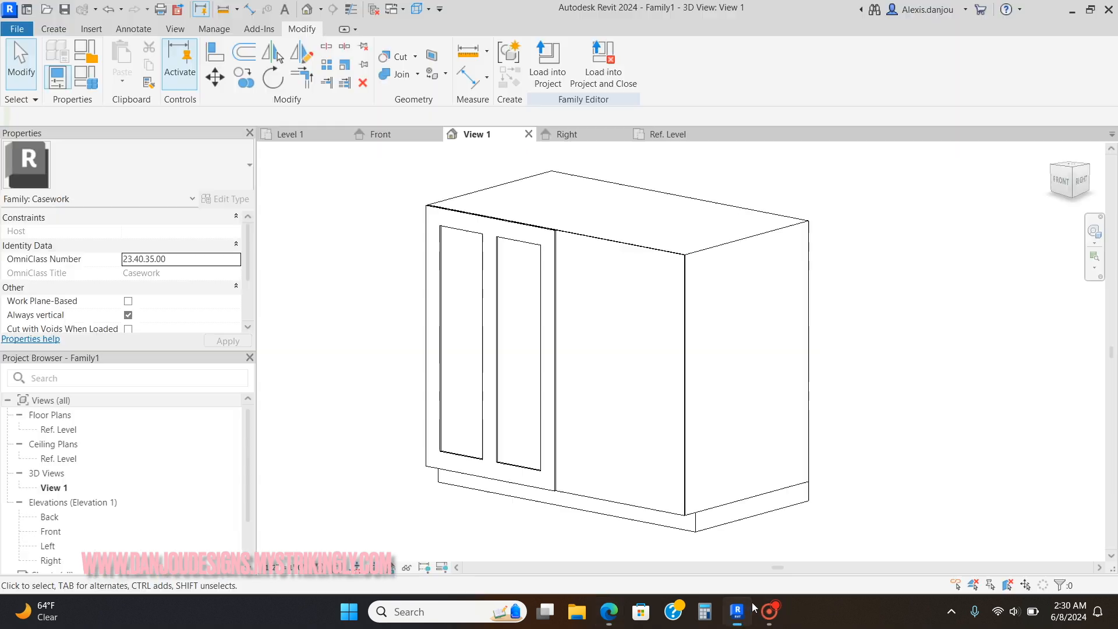
click(383, 140)
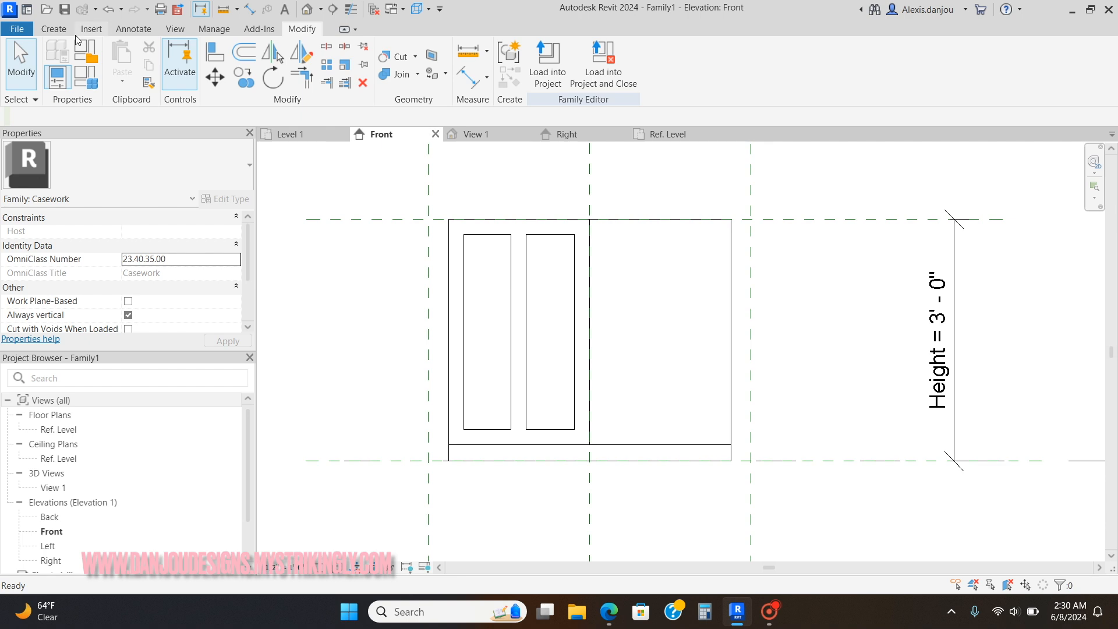
click(54, 29)
click(124, 62)
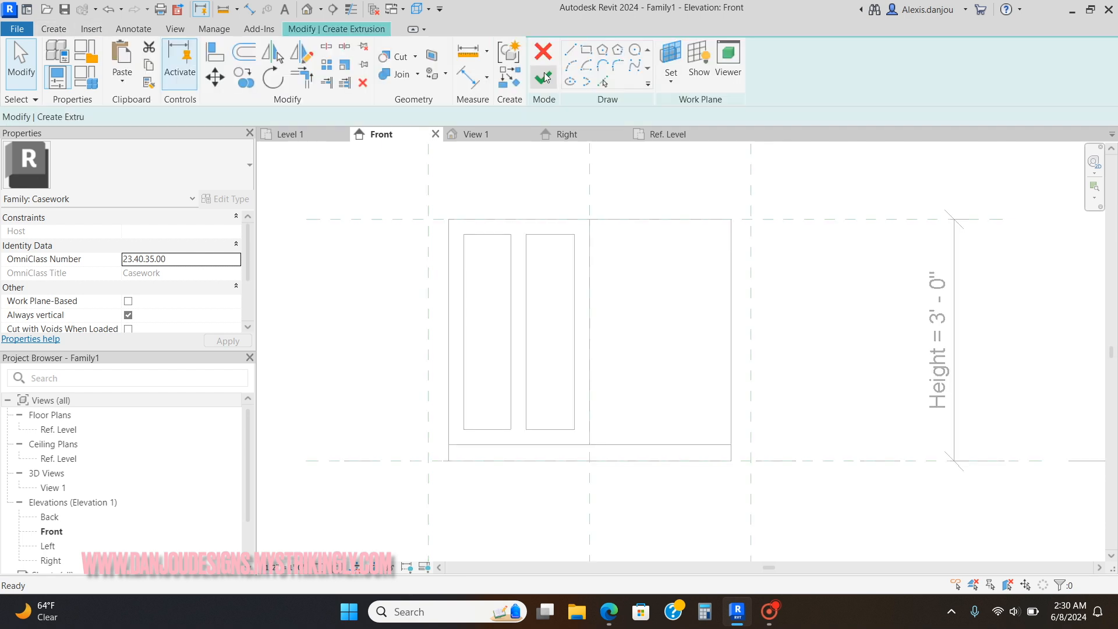
click(586, 51)
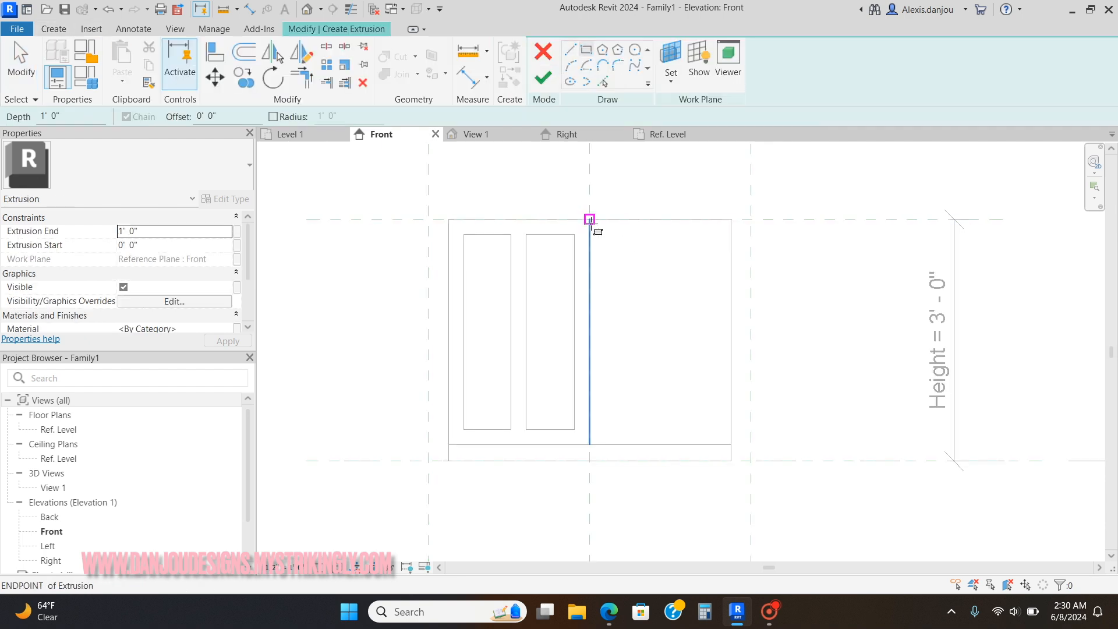
click(610, 611)
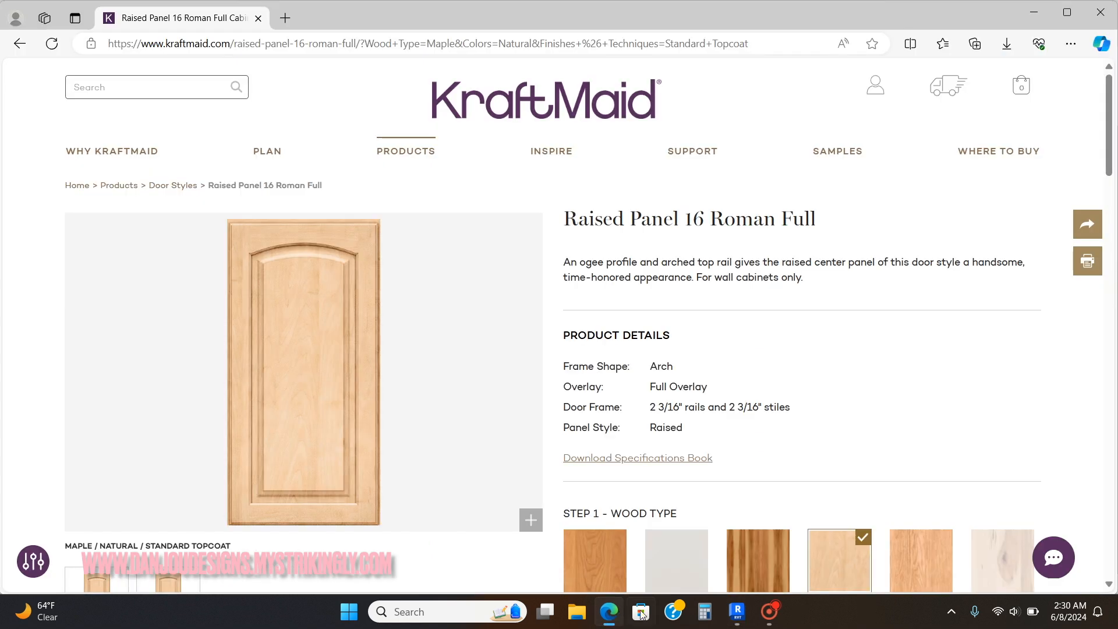
click(745, 620)
click(590, 220)
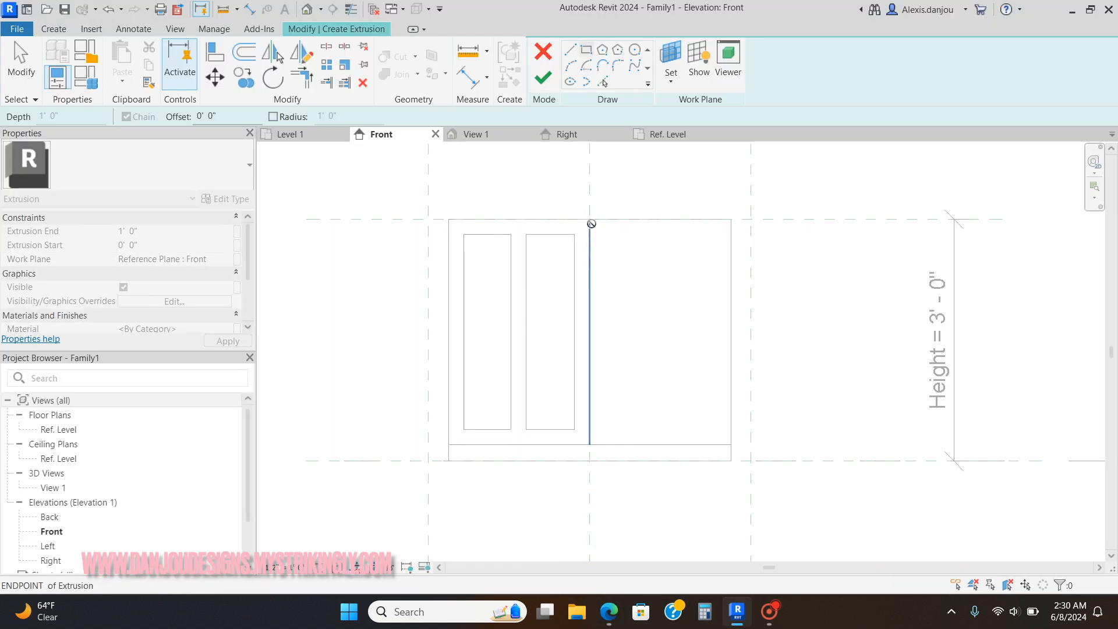
click(731, 445)
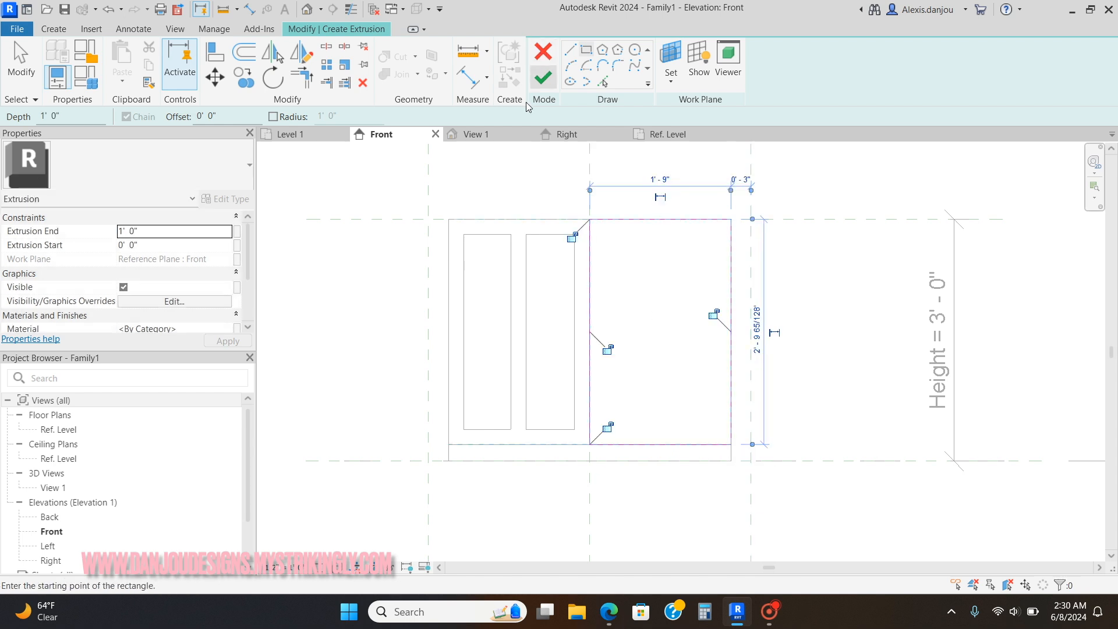
Step: Look up the door frame width in the browser and offset copies of the right door's rectangle lines 2 3/16" inward
click(251, 45)
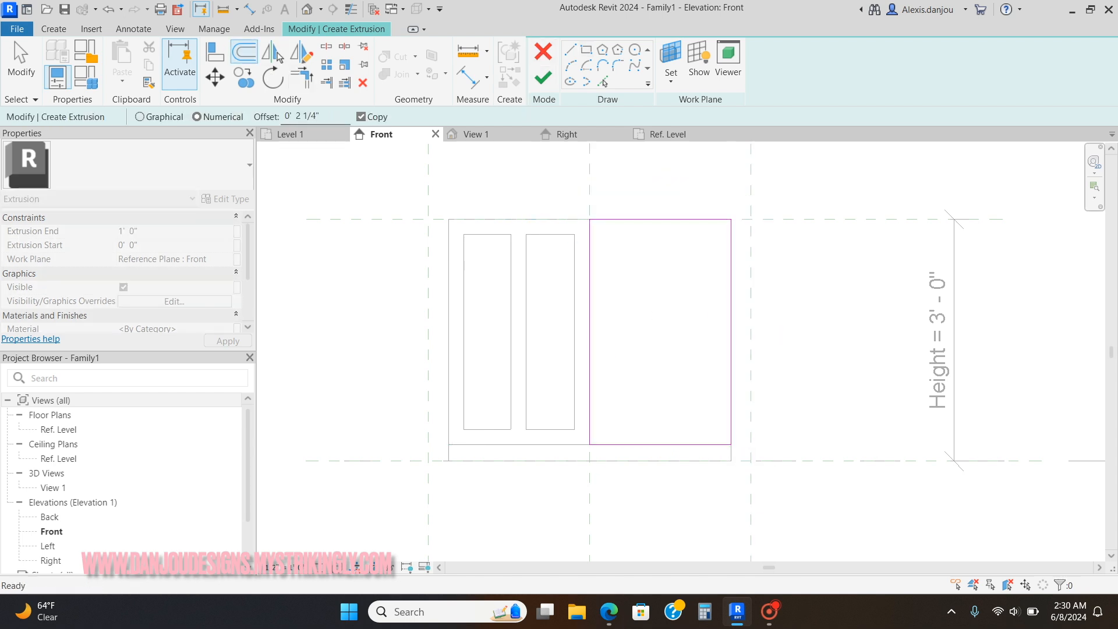
click(614, 622)
mouse_move(739, 617)
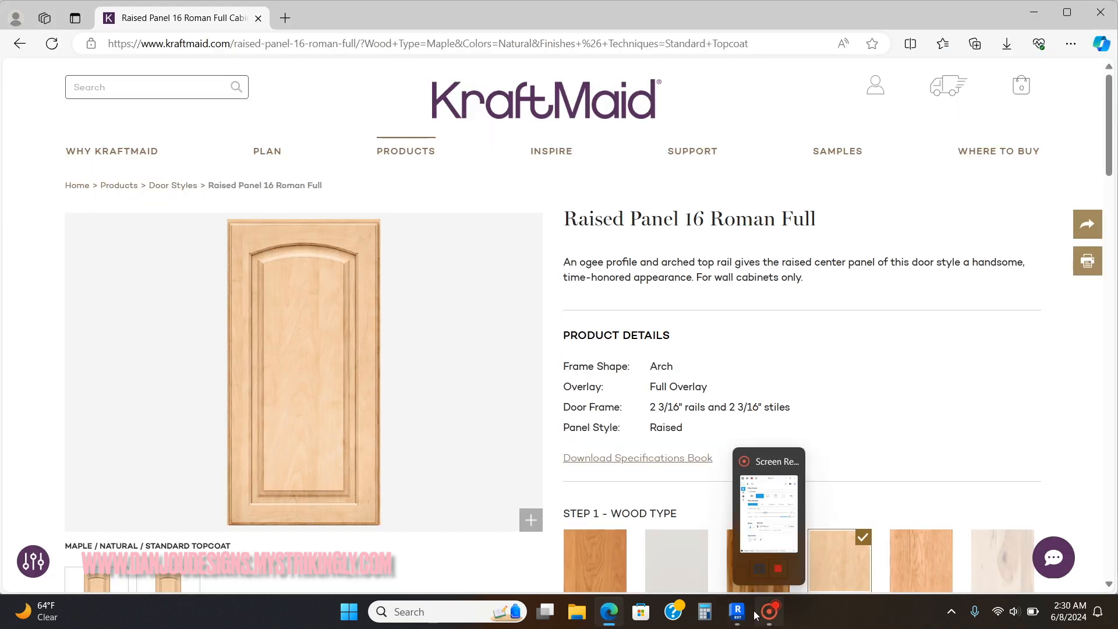
click(699, 506)
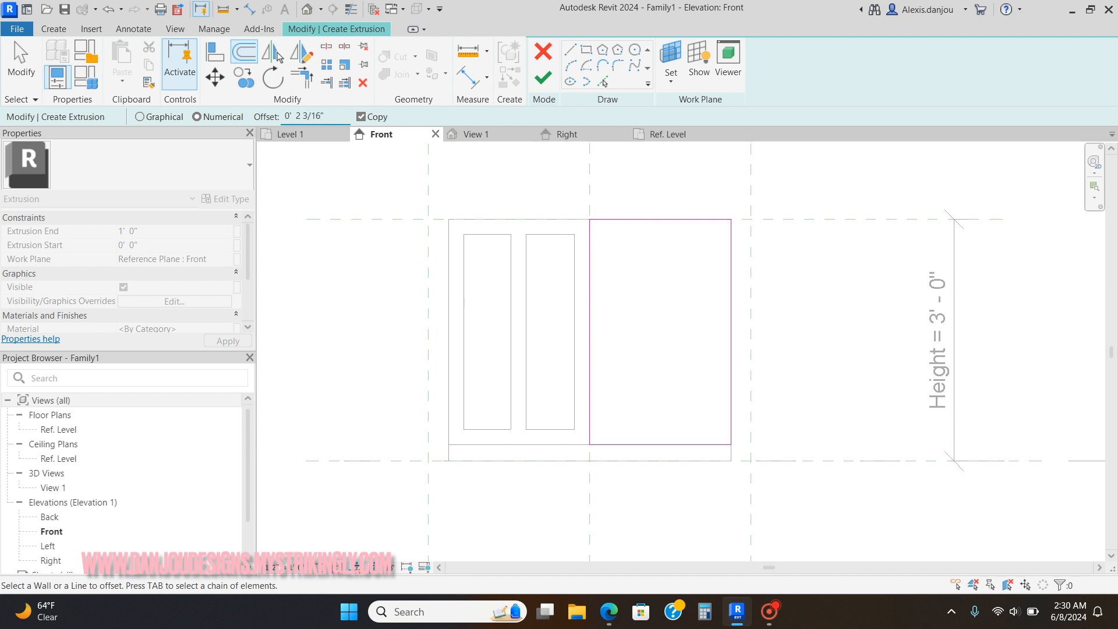
click(598, 333)
click(670, 444)
click(727, 355)
scroll(690, 233, up, 1)
click(679, 220)
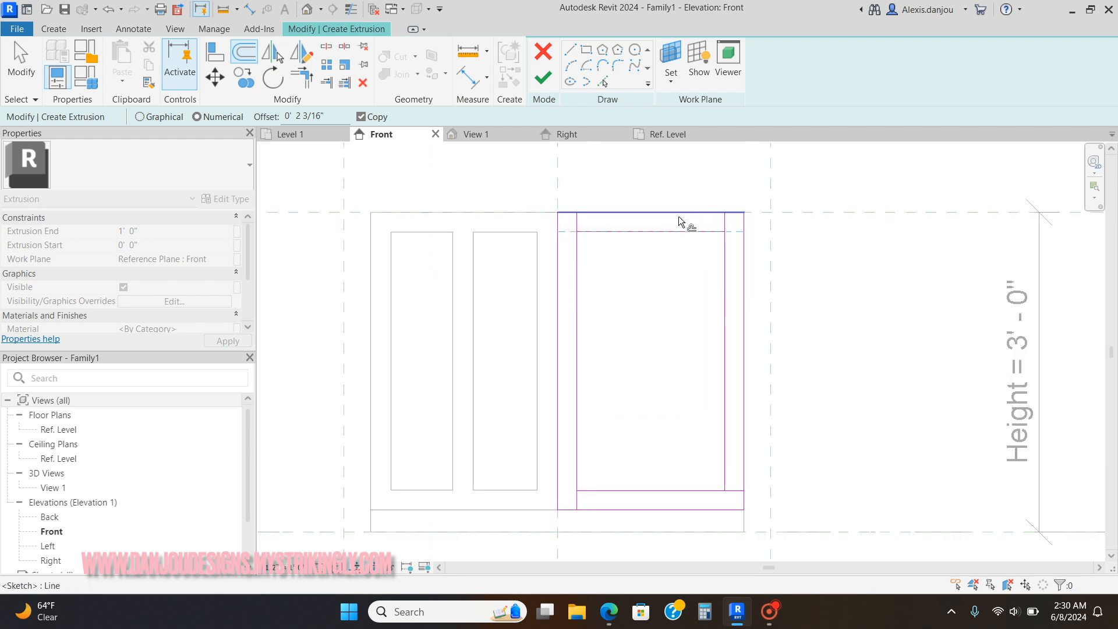
right_click(646, 198)
click(668, 200)
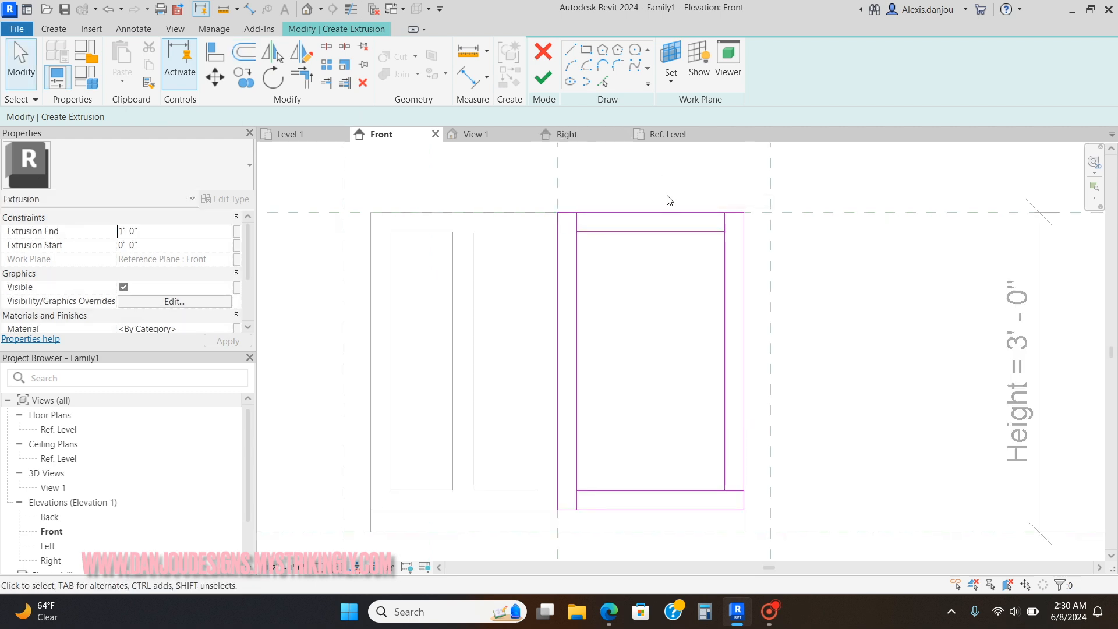
Step: Trim the offset side and bottom lines to each other at the lower corners of the right door's inner outline
right_click(669, 190)
click(690, 191)
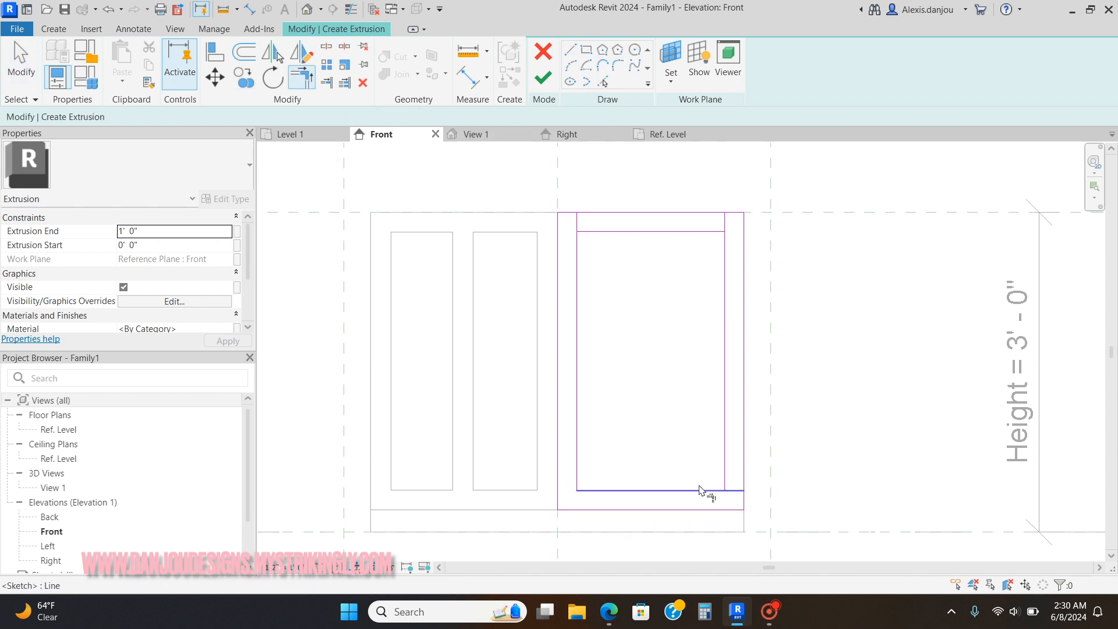
key(t)
key(r)
right_click(627, 262)
click(653, 278)
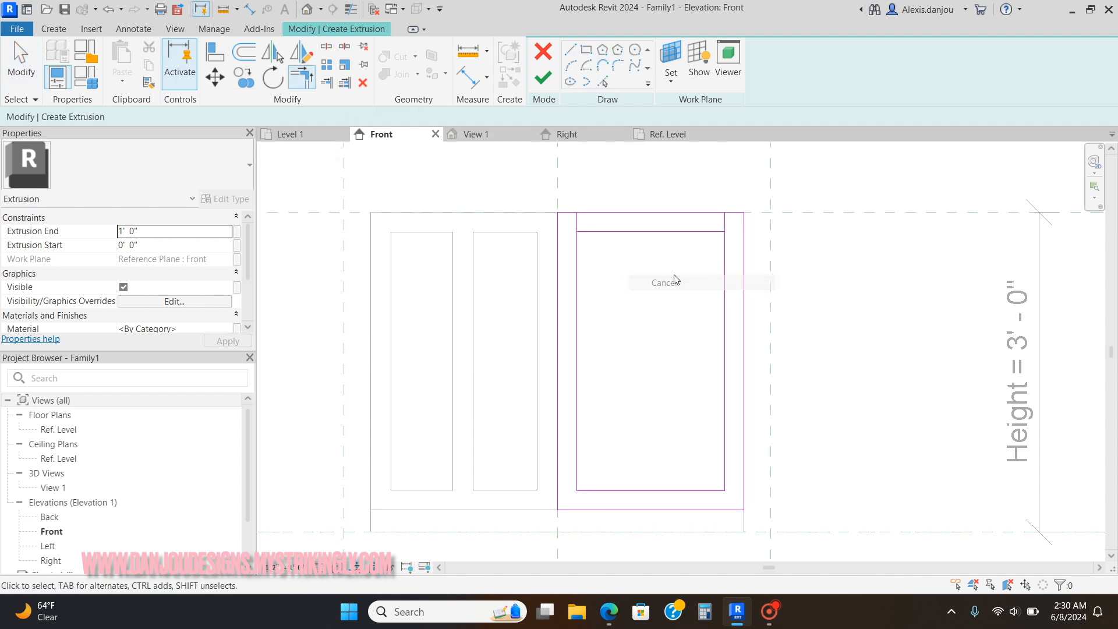
Step: Draw an arc of about 1' 1 1/64" radius between the inner side lines, peaking at the midpoint of the inner top line
click(573, 70)
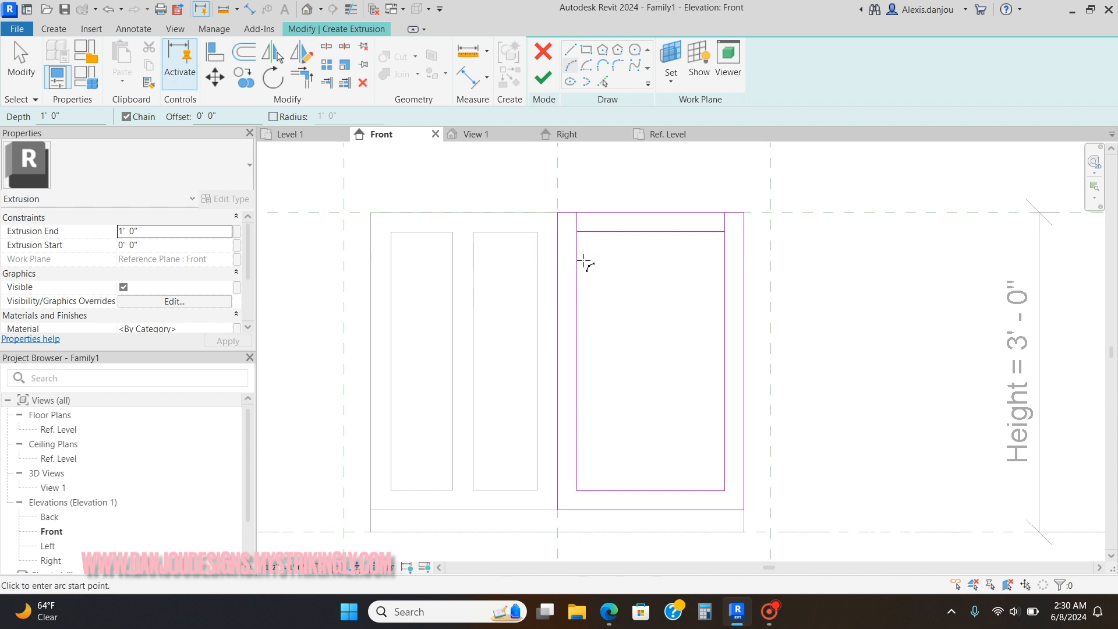
click(578, 258)
click(725, 258)
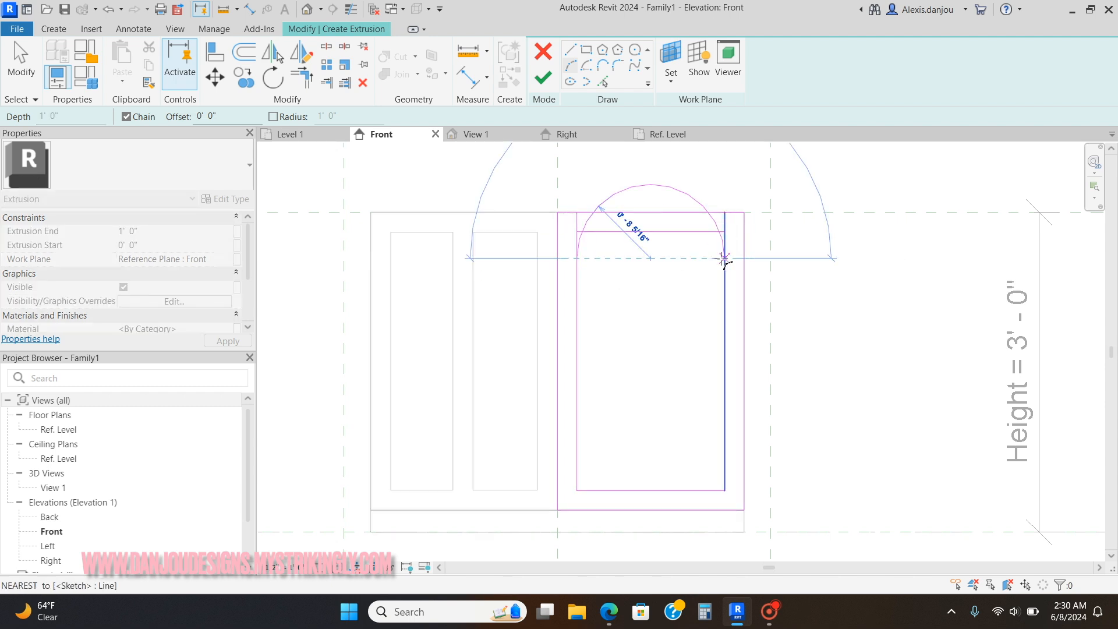
click(651, 232)
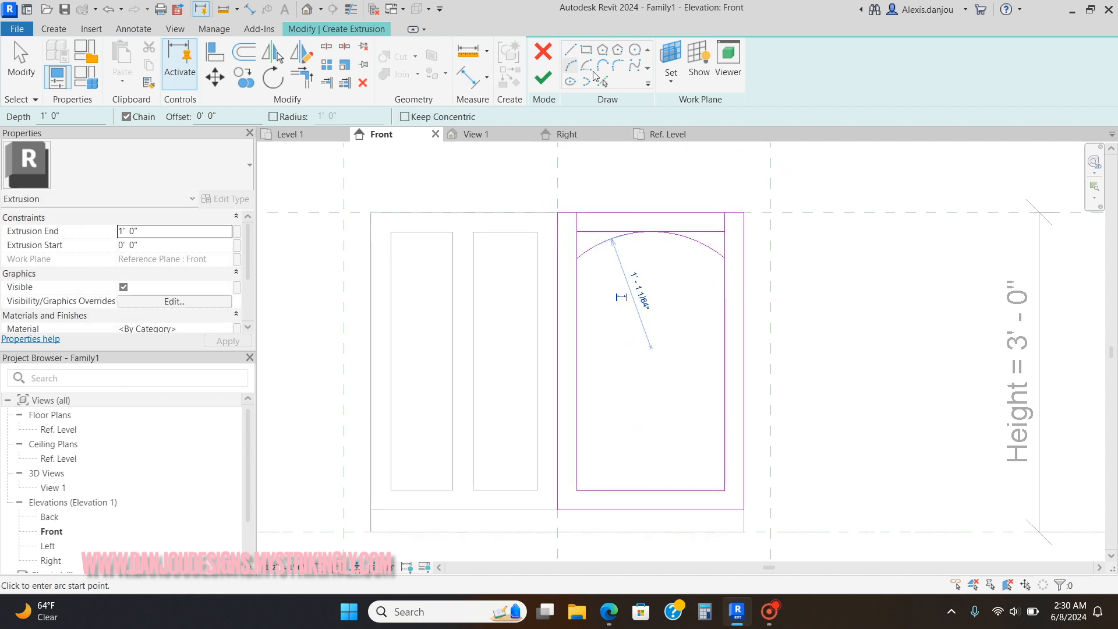
key(Escape)
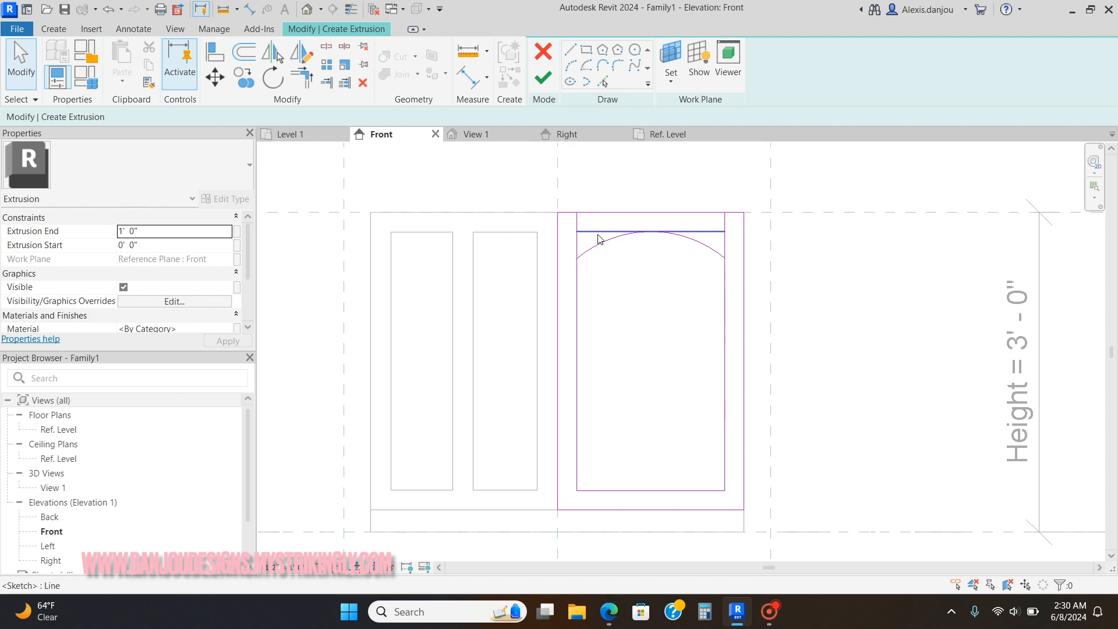
Step: Delete the straight inner top line and trim both inner side lines to the ends of the arc
click(597, 233)
key(Delete)
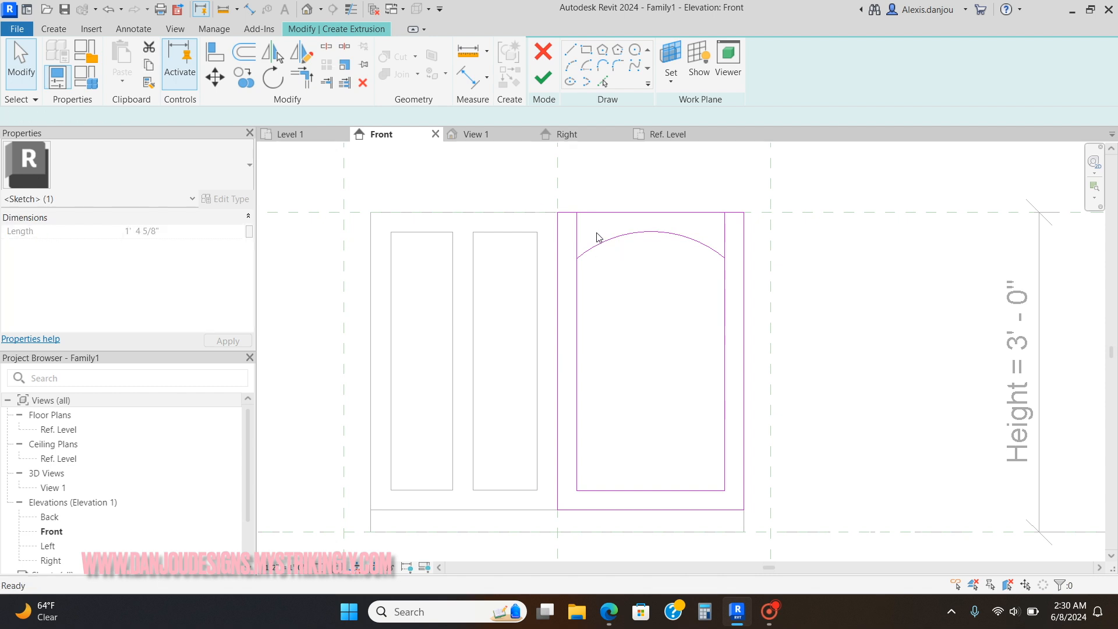
key(a)
key(l)
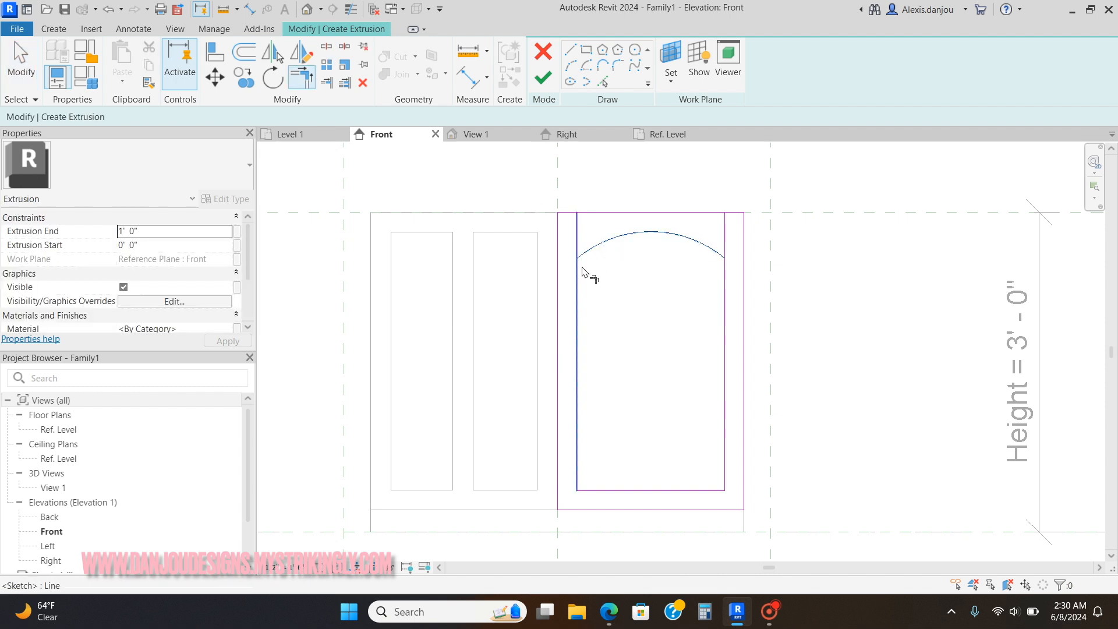
click(705, 249)
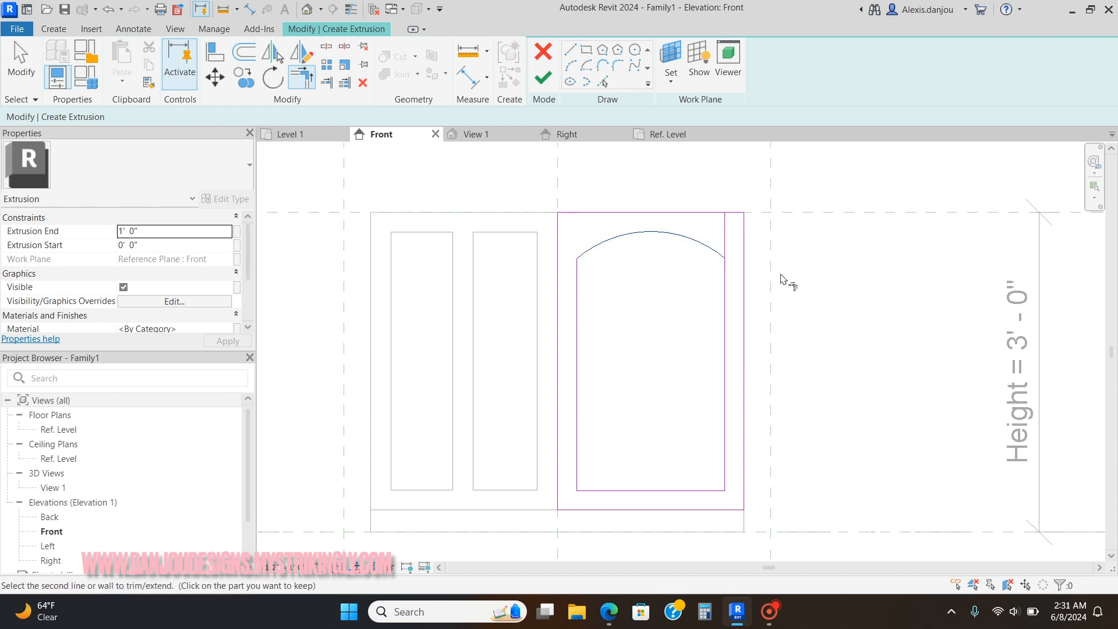
click(722, 273)
key(Escape)
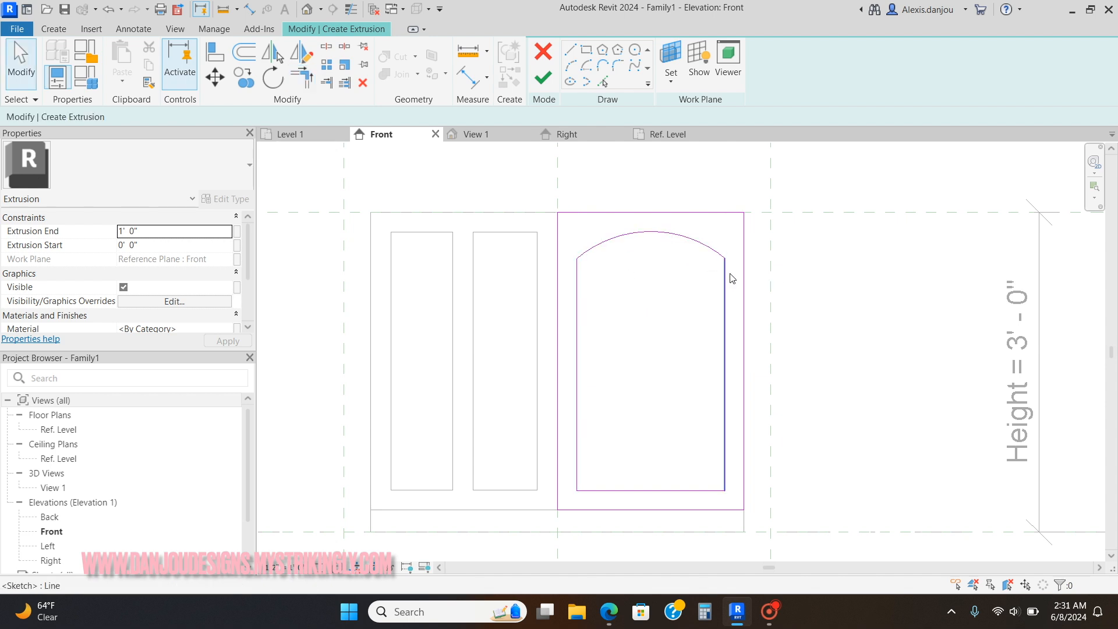
Step: Finish the arched frame extrusion and pull its far face back to the door frame's thickness in the Right elevation
click(552, 80)
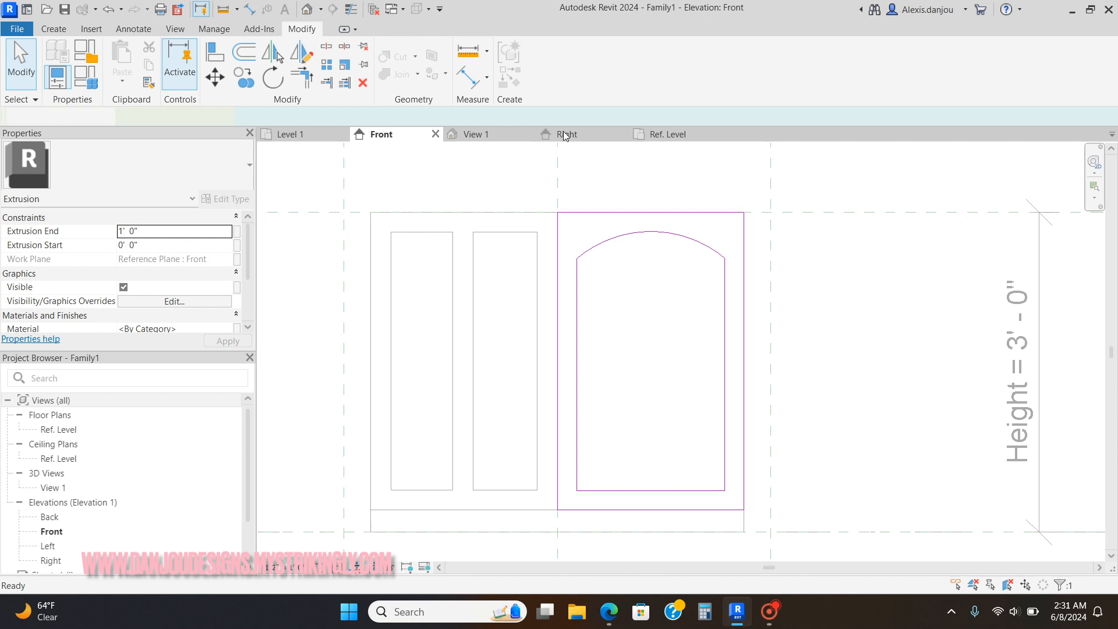
click(556, 138)
scroll(676, 312, down, 4)
scroll(743, 315, up, 6)
scroll(647, 320, down, 4)
scroll(426, 317, up, 3)
drag(427, 318, 826, 324)
click(694, 251)
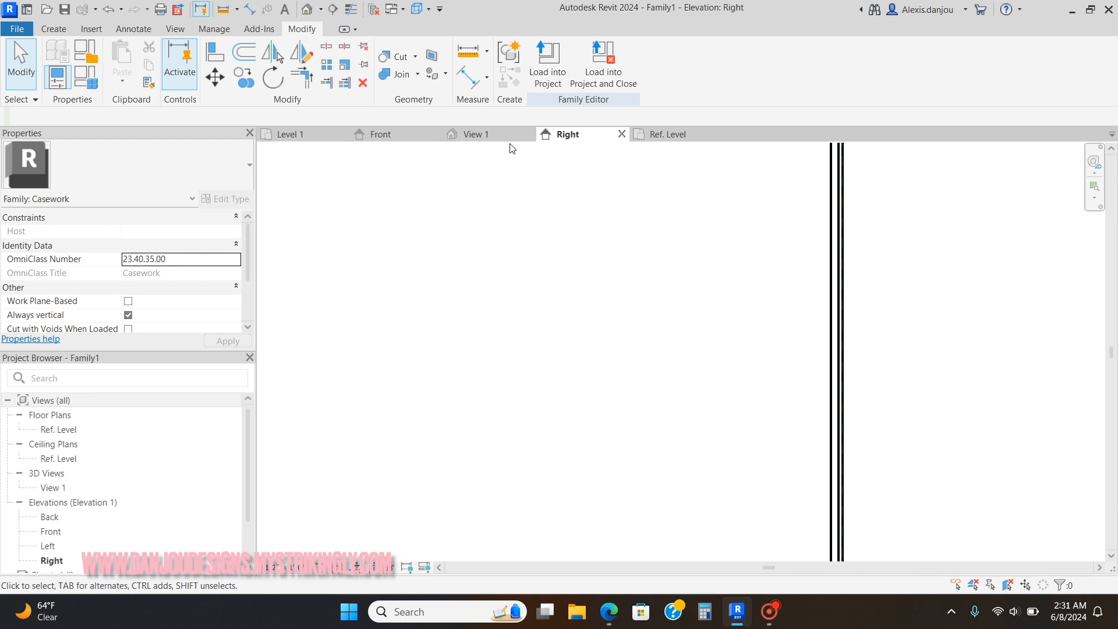
Step: Check the raised panel reference and sketch a blend base boundary tracing the right door's arched opening in the Front elevation
click(400, 140)
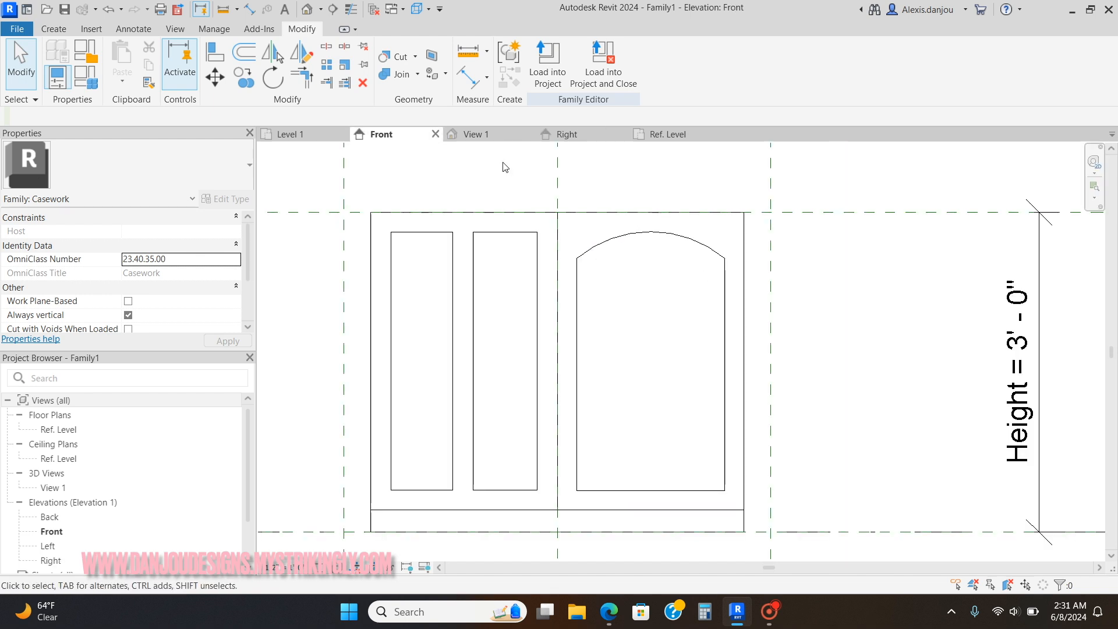
key(ctrl+Tab)
click(409, 138)
click(620, 609)
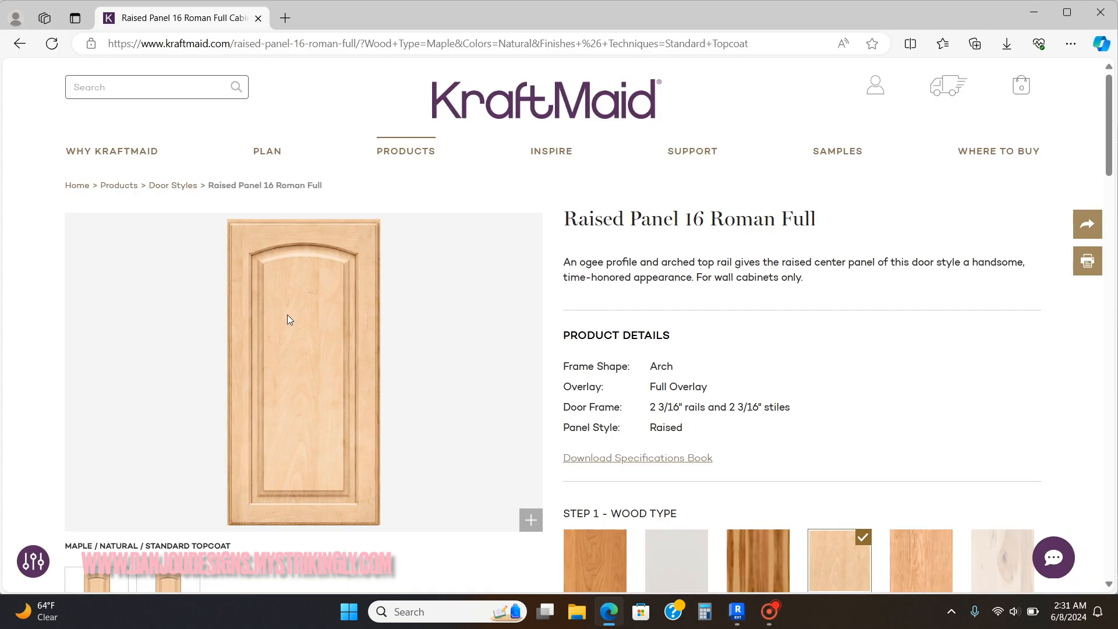
click(739, 616)
click(53, 28)
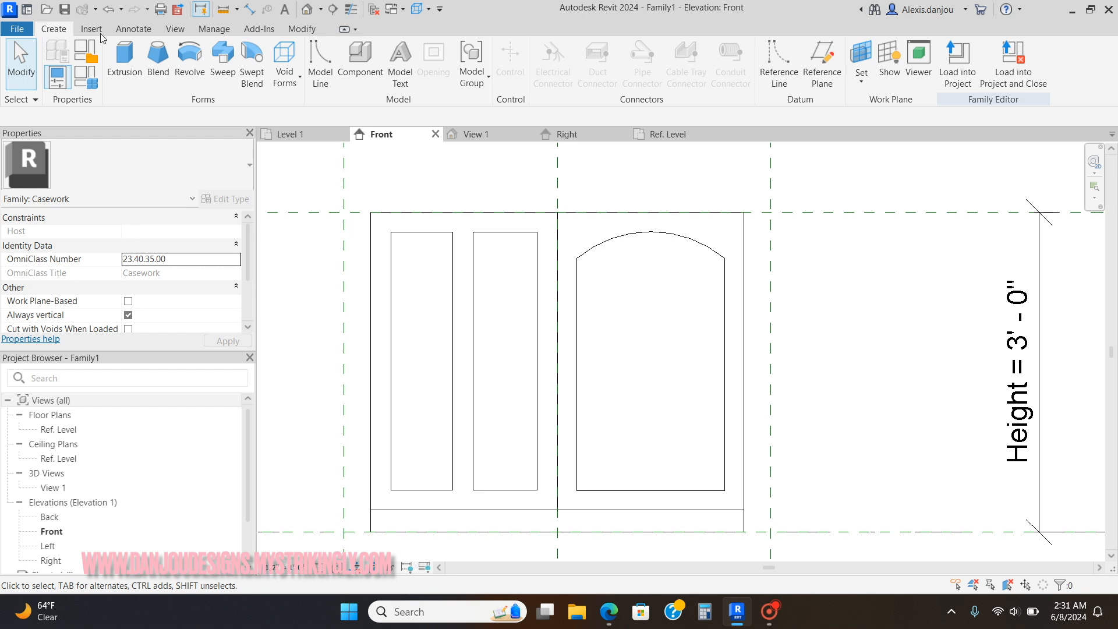
click(157, 69)
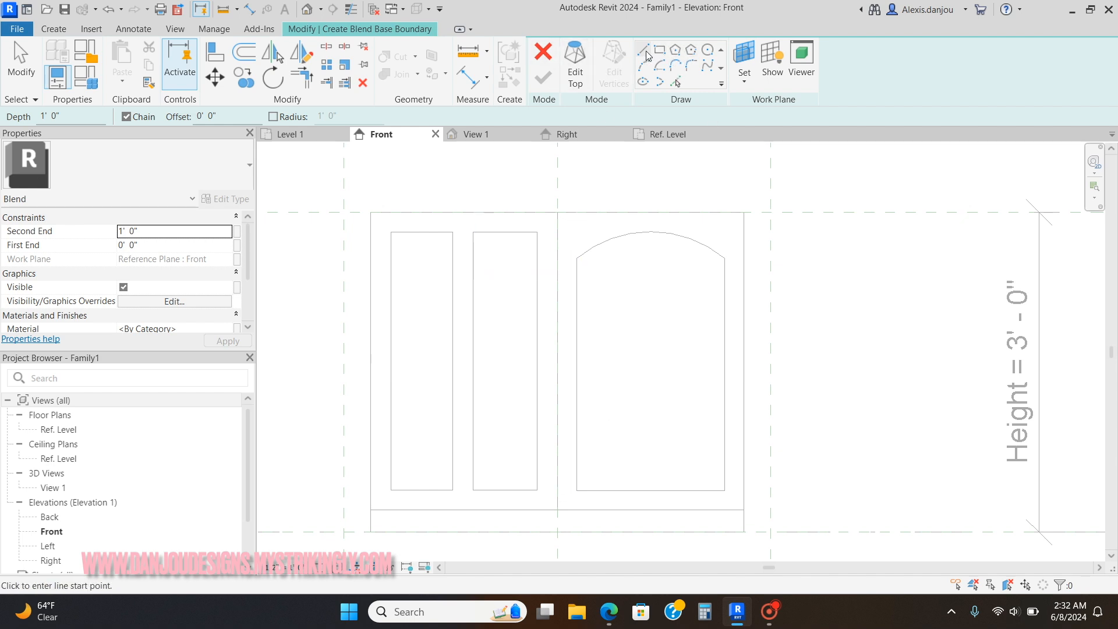
click(576, 258)
click(576, 491)
click(724, 491)
click(725, 258)
click(650, 70)
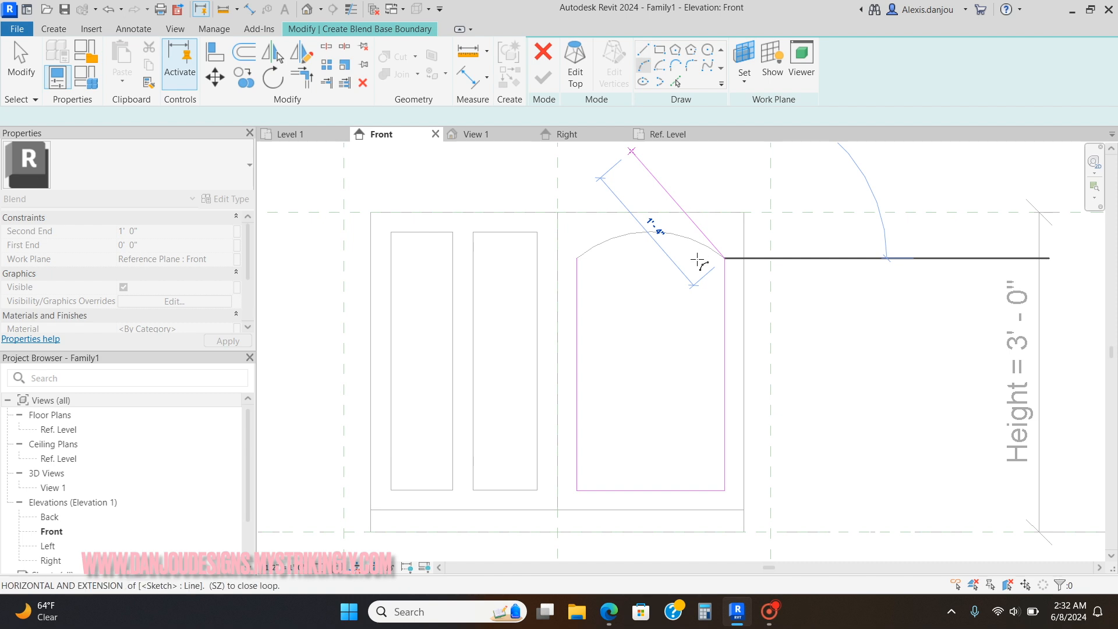
click(578, 260)
click(651, 233)
Step: Offset copies of the blend base's arc, sides and bottom line 2" inward
click(244, 51)
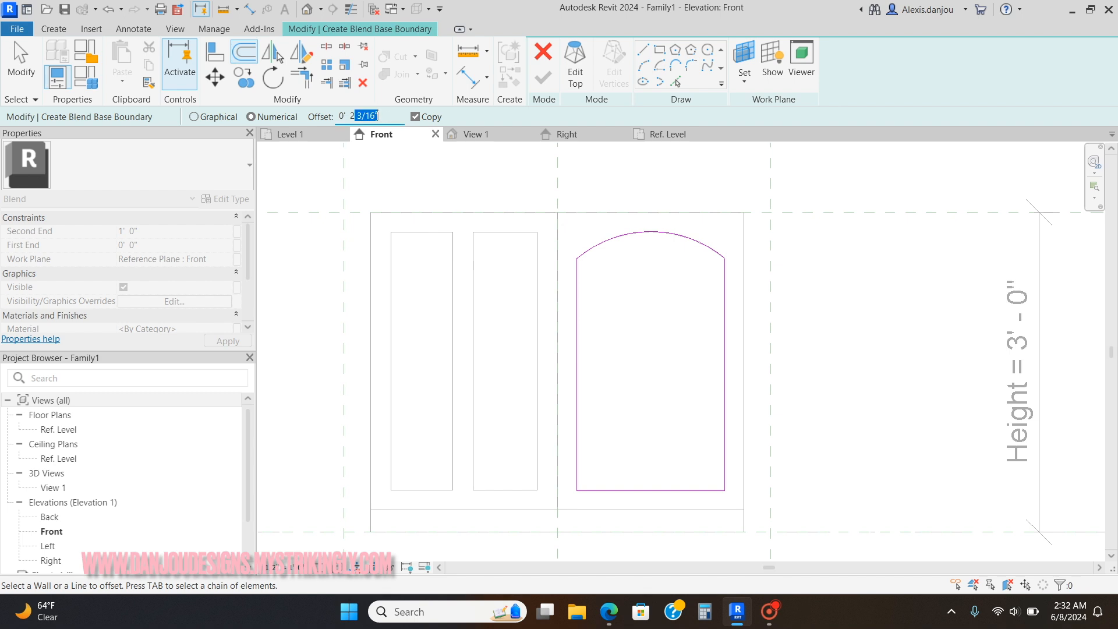
click(645, 236)
click(580, 316)
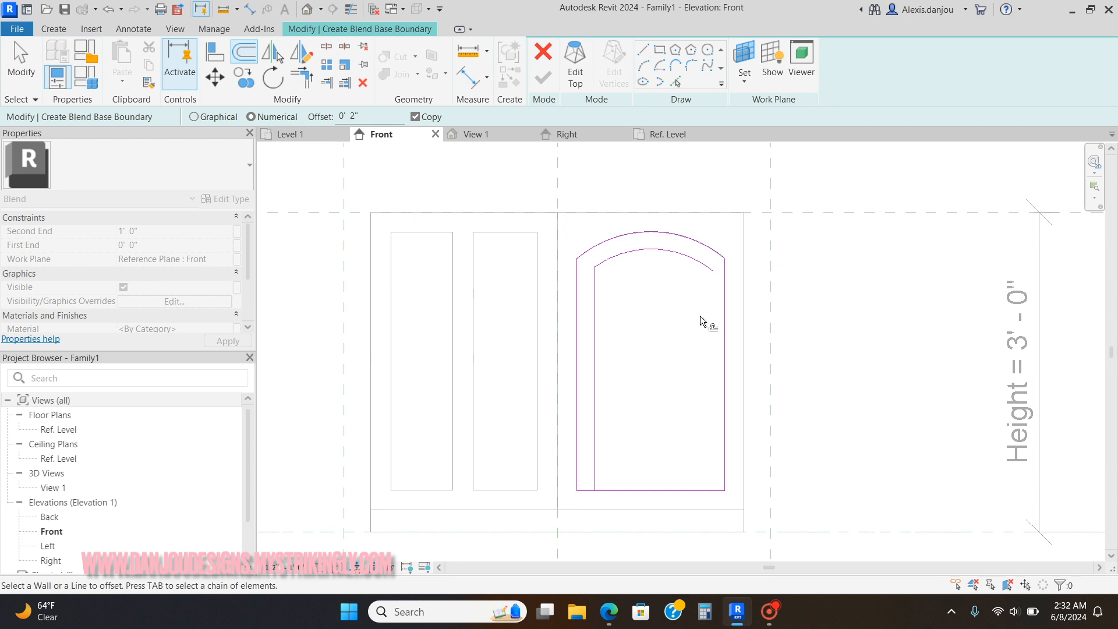
click(724, 325)
click(651, 492)
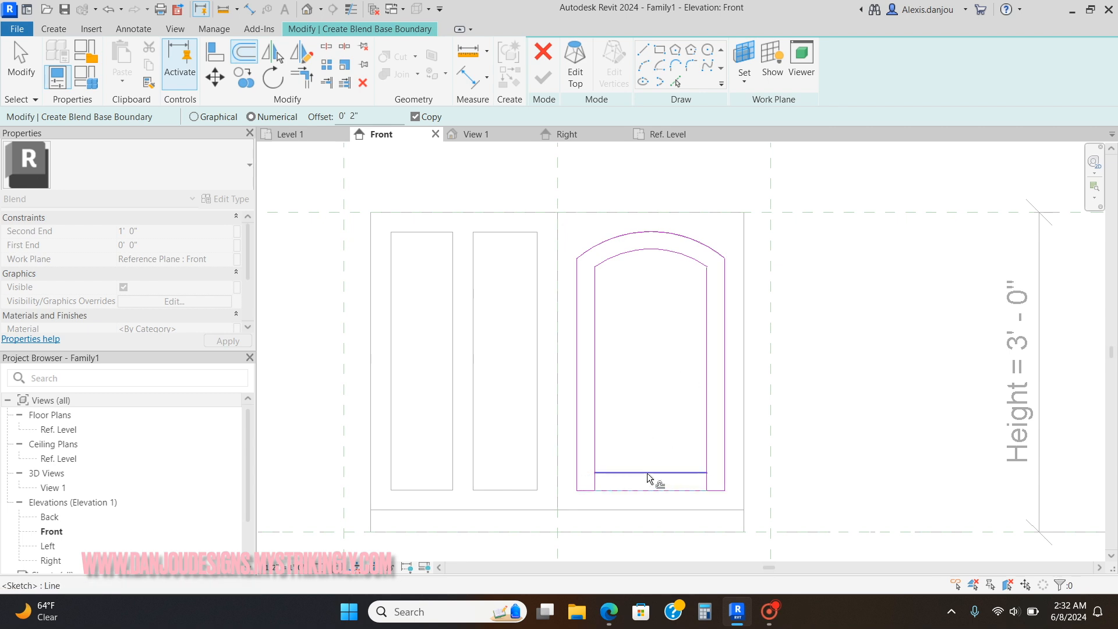
Step: Trim the lower corners of the inner blend base outline
key(t)
key(r)
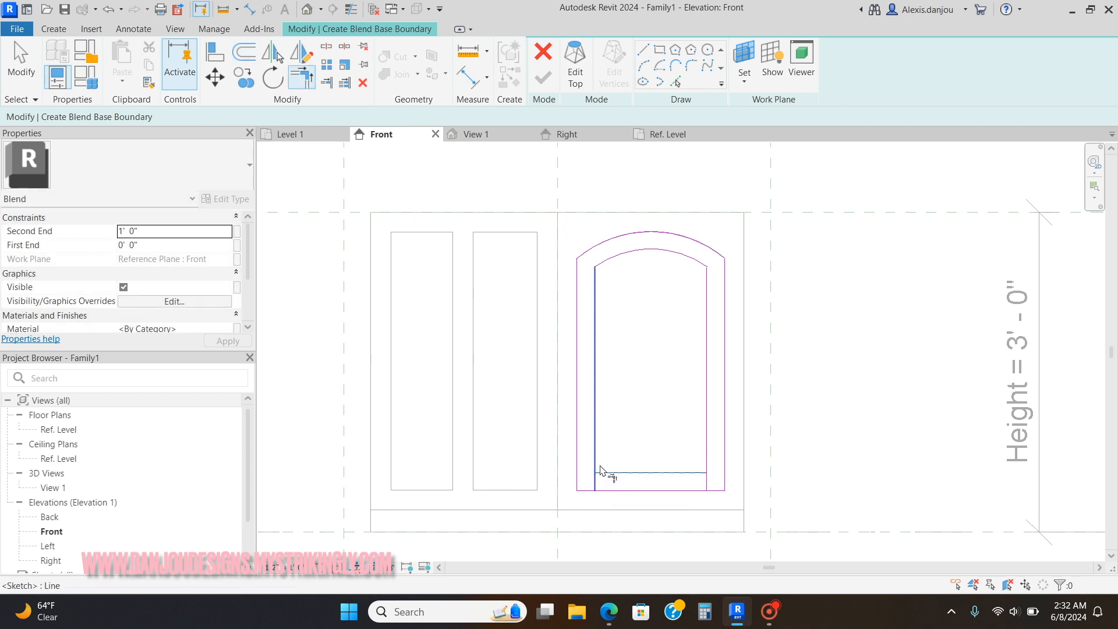
click(688, 473)
click(707, 465)
key(Escape)
key(Escape)
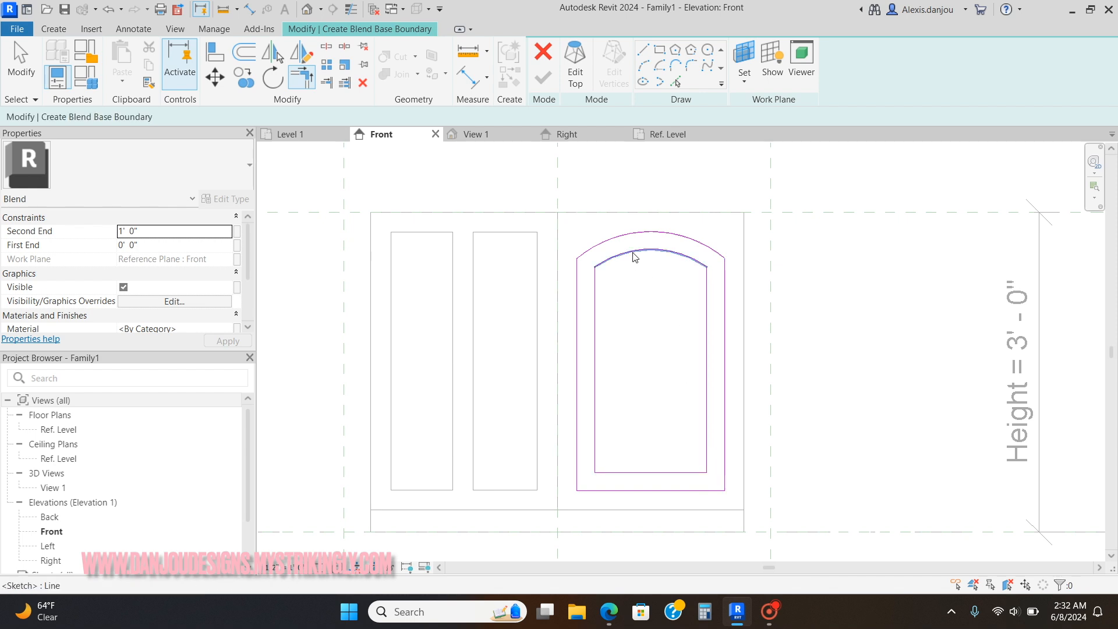
Step: Delete the outer arc, side and bottom lines from the blend base sketch, keeping only the inner arched outline
click(635, 244)
key(Escape)
click(724, 433)
key(Delete)
click(682, 491)
key(Delete)
click(576, 426)
key(Delete)
key(Escape)
Step: Switch to the blend's top boundary and trace the arched base outline with lines and an arc
click(576, 65)
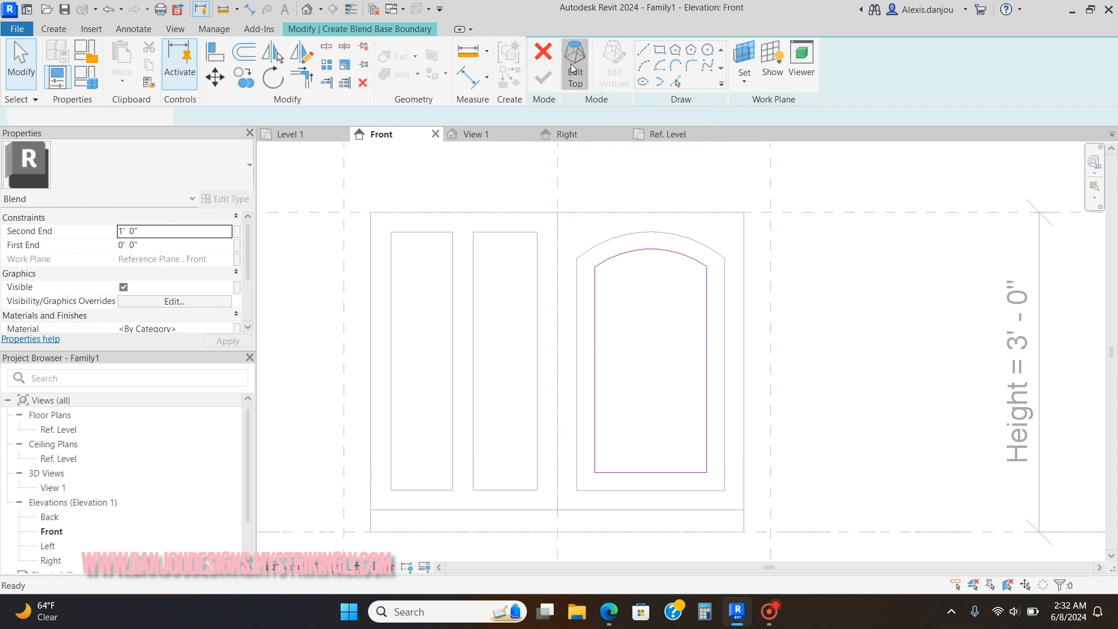
click(643, 50)
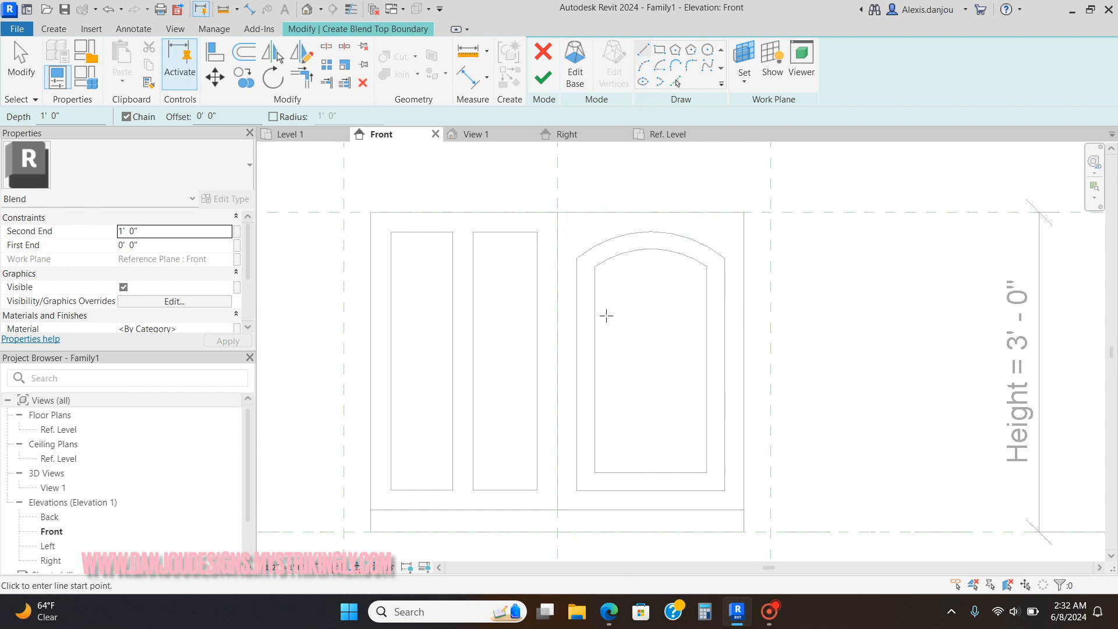
click(595, 267)
click(595, 473)
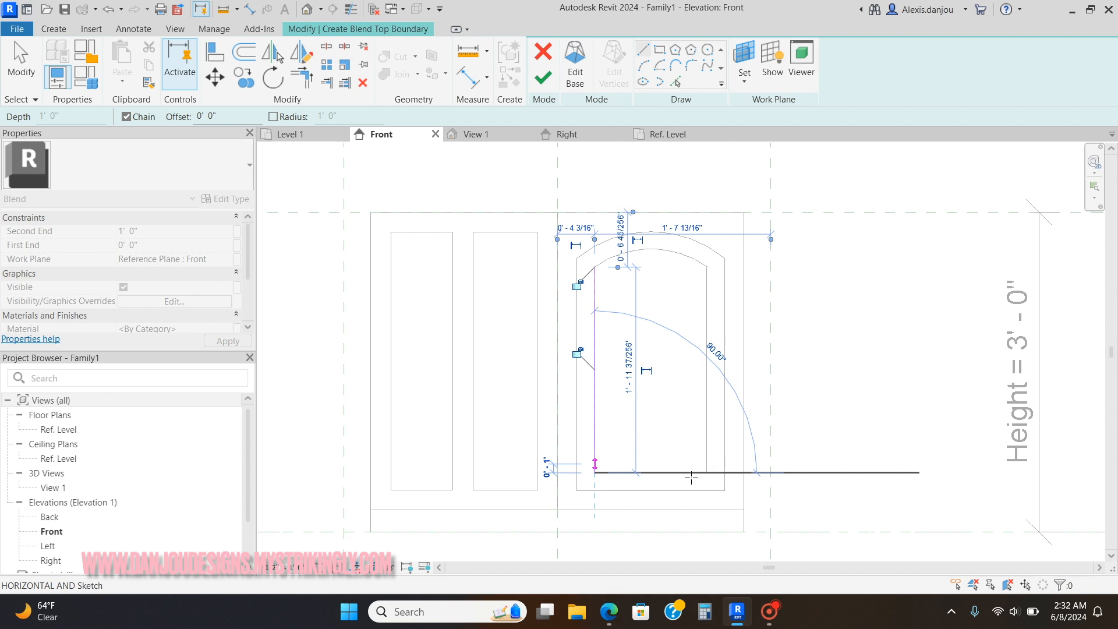
click(707, 472)
click(707, 267)
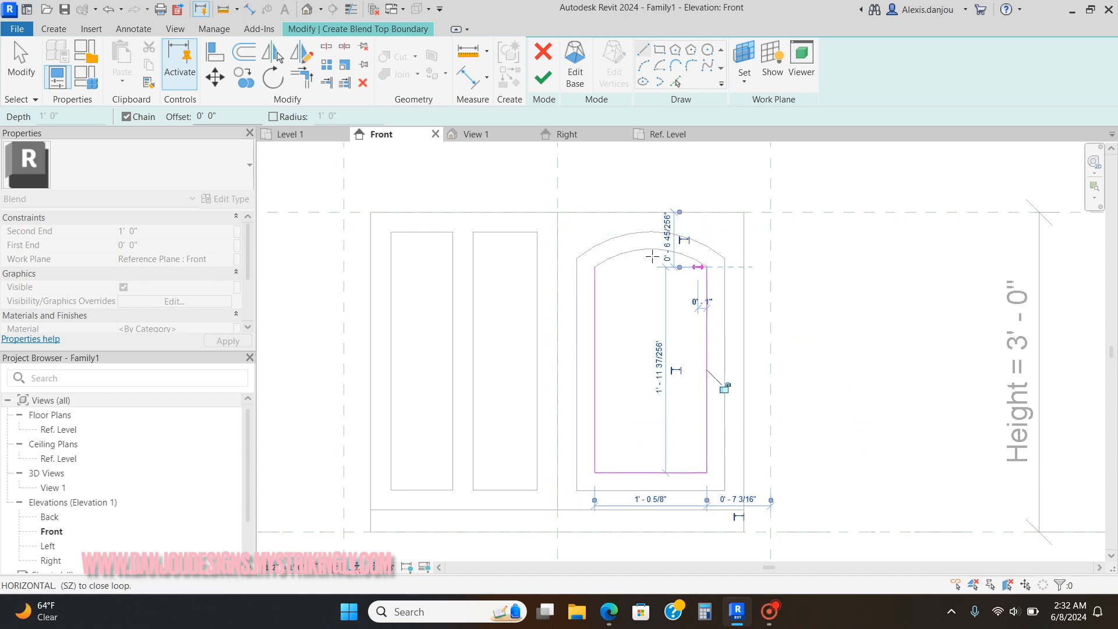
click(643, 65)
click(21, 60)
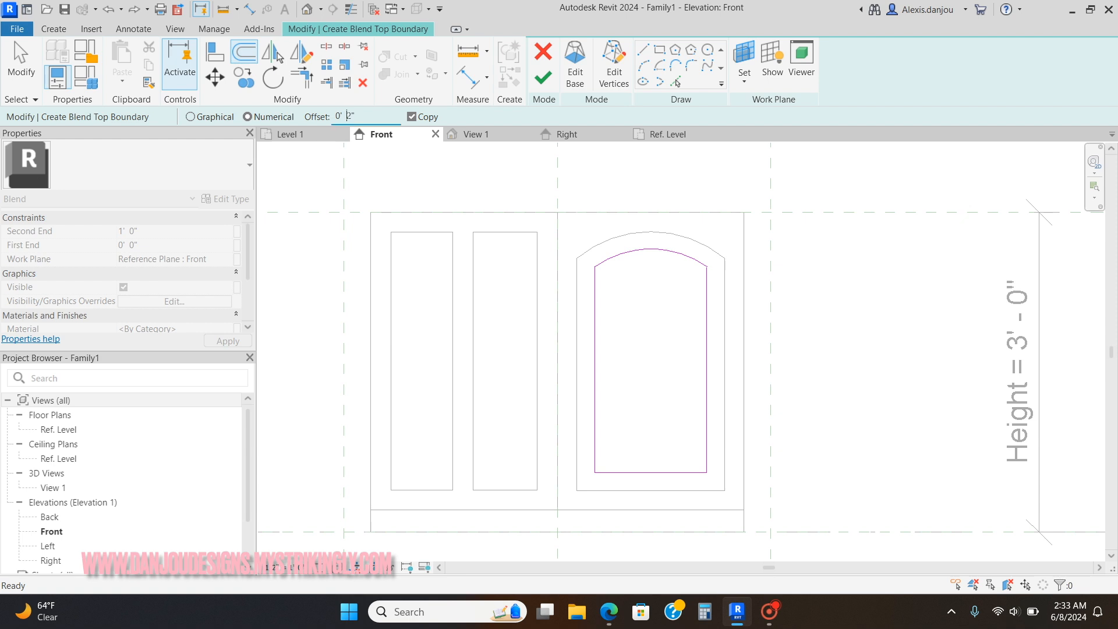
Step: Offset copies of the top boundary's lines and arc 1" inward and trim the copies' lower corners
text(1)
click(644, 250)
click(595, 326)
click(655, 472)
click(707, 444)
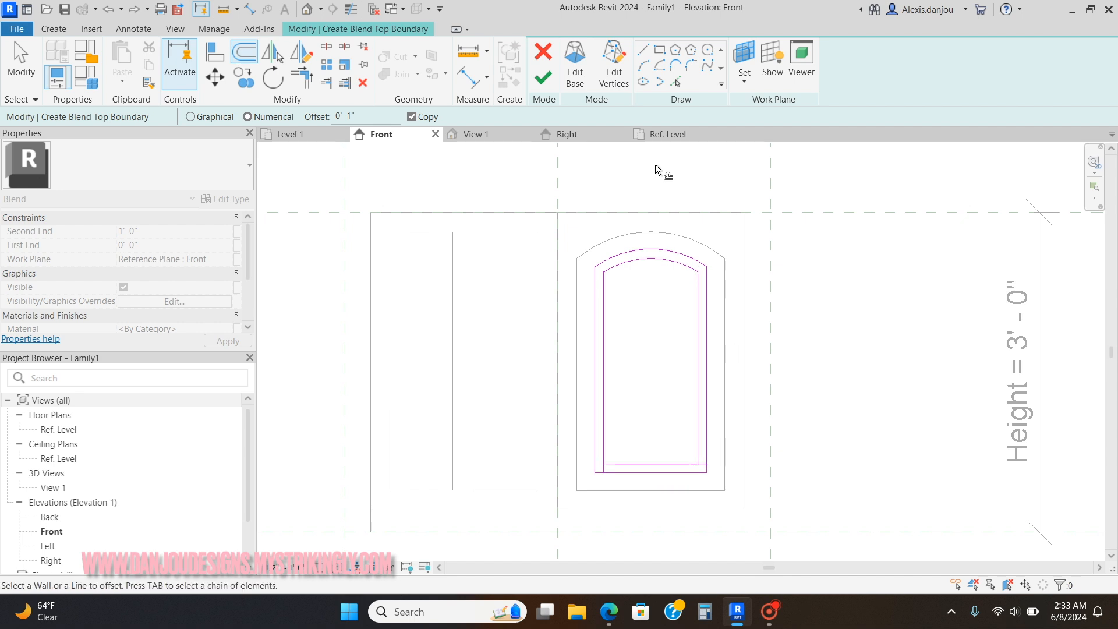
click(302, 75)
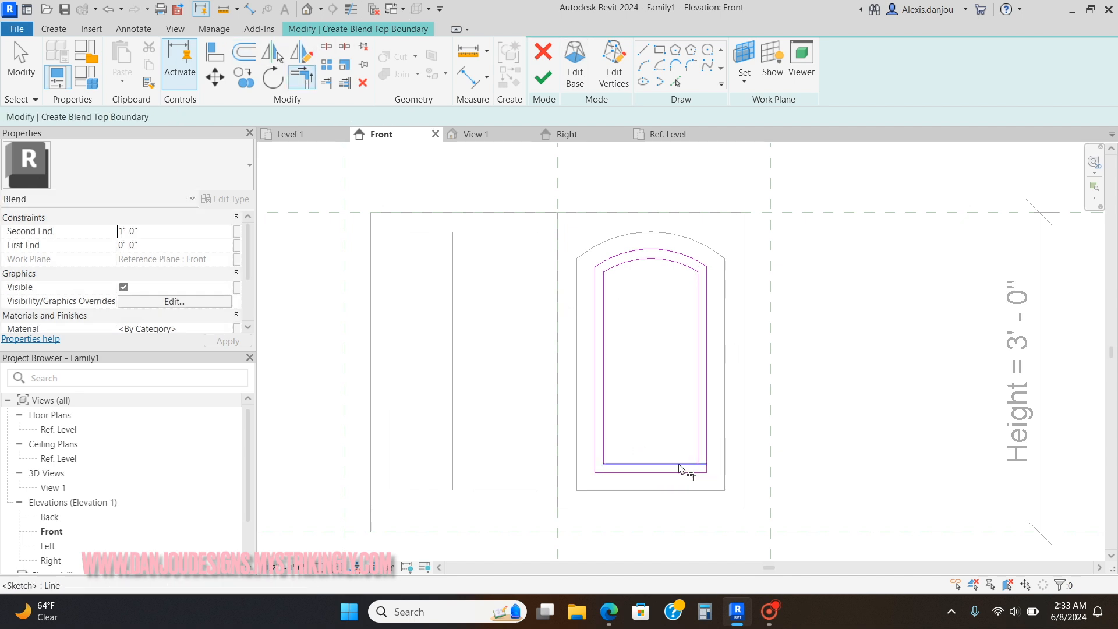
key(Escape)
Step: Delete the outer arc, side and bottom lines from the blend's top boundary, keeping the inner arched outline, and finish the blend
click(619, 255)
key(Delete)
click(707, 301)
key(Delete)
click(669, 473)
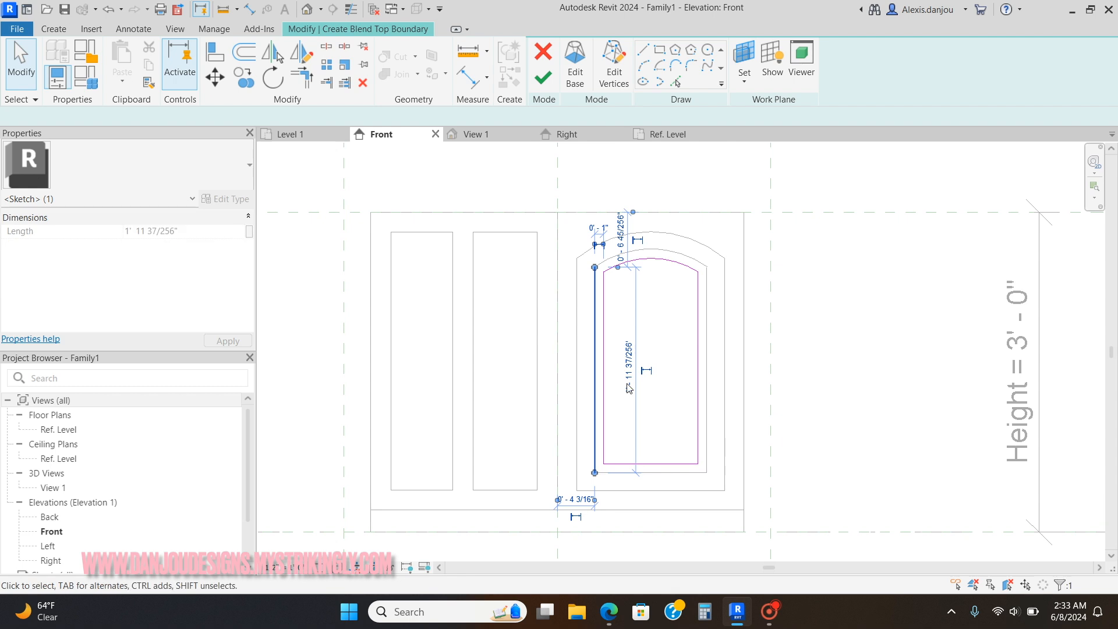
key(Escape)
click(543, 78)
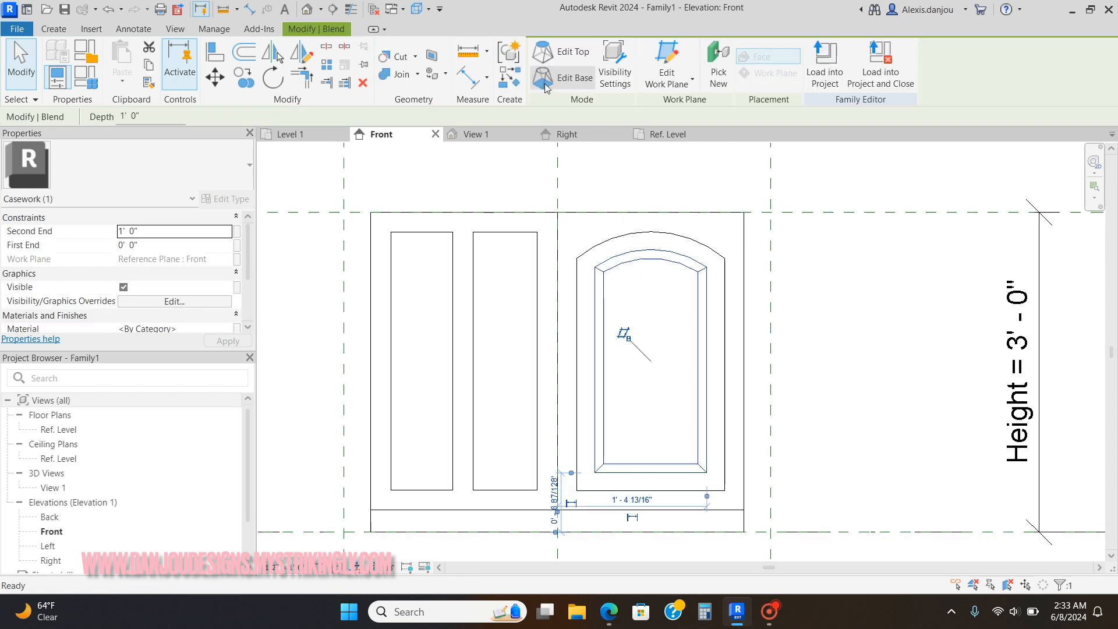
Step: In the Right elevation, stretch both ends of the blend to the cabinet's door face so it forms a thin raised panel
click(574, 138)
scroll(604, 318, down, 2)
scroll(606, 320, down, 2)
scroll(693, 318, up, 8)
drag(675, 320, 661, 319)
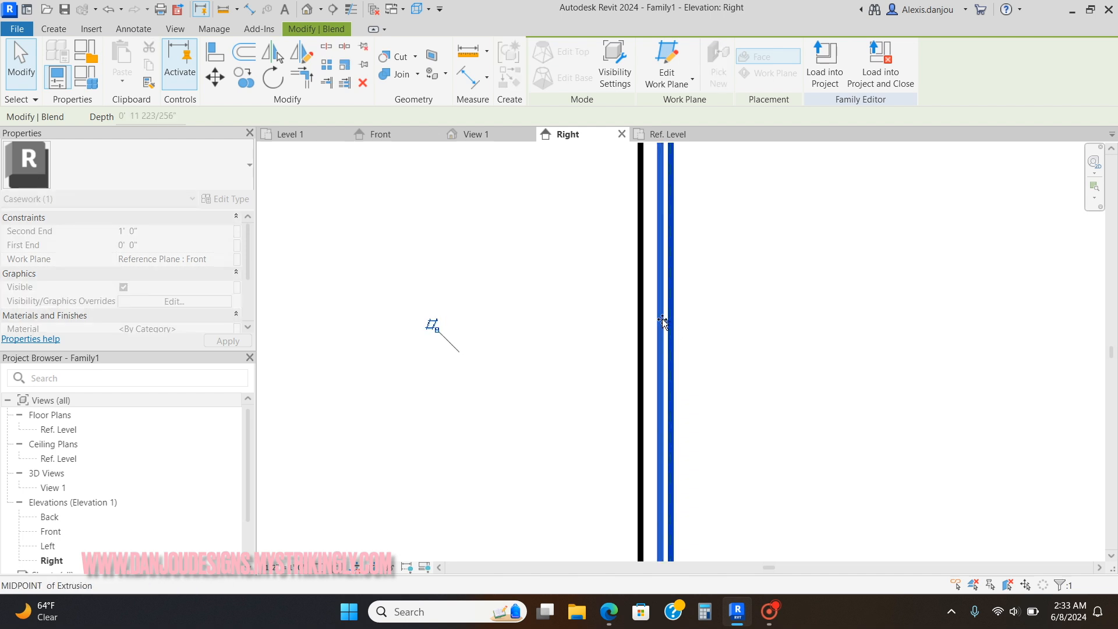
scroll(677, 318, down, 6)
drag(472, 313, 646, 308)
scroll(642, 318, down, 2)
middle_drag(649, 335, 652, 343)
scroll(643, 335, up, 7)
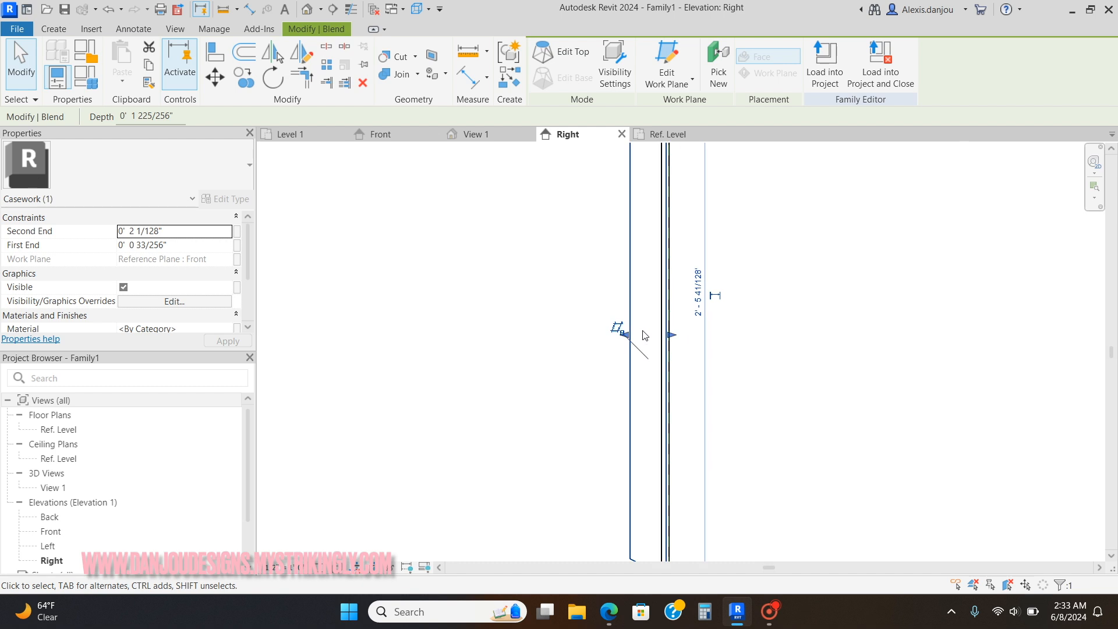
drag(610, 353, 720, 350)
click(591, 379)
Step: Examine both cabinet doors in the 3D view and Front elevation, checking the arched raised panel against the two-panel Shaker door
click(487, 136)
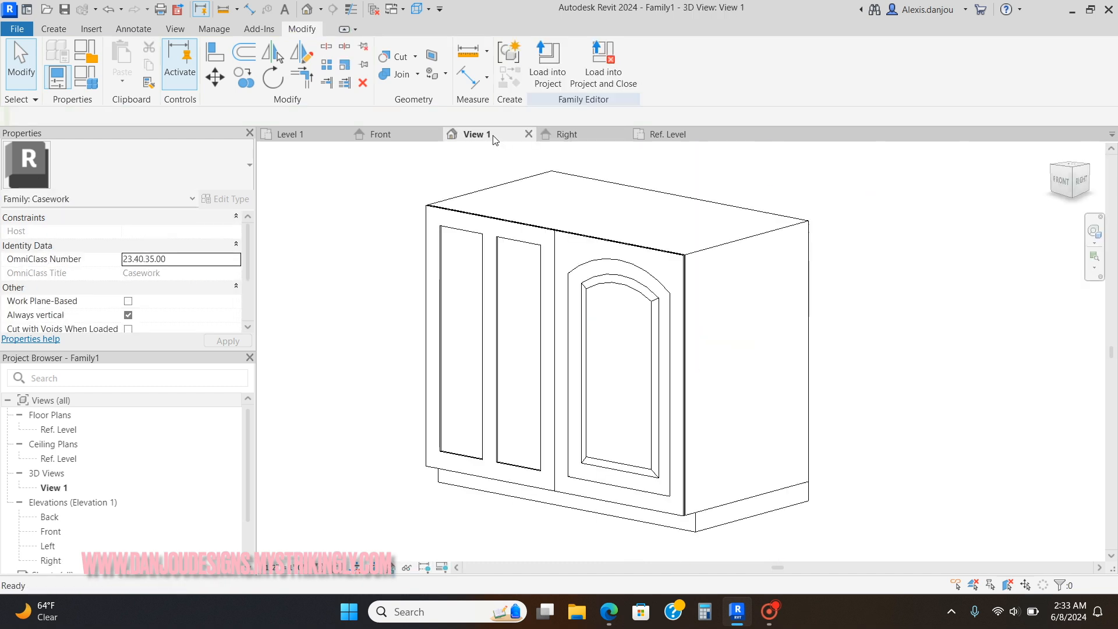
scroll(620, 353, up, 3)
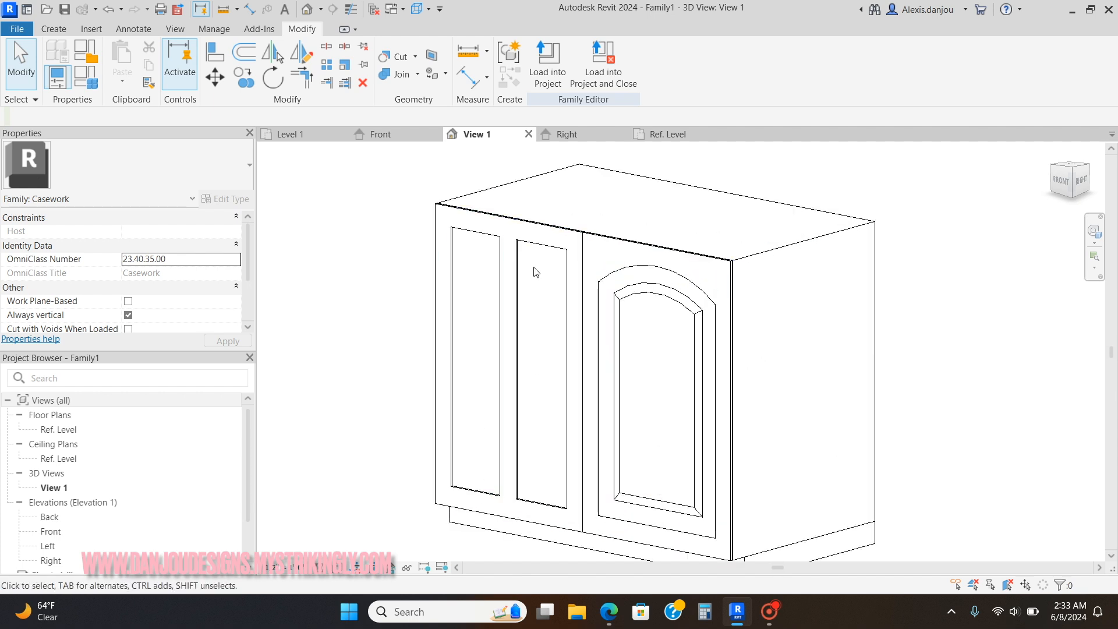
scroll(495, 278, down, 2)
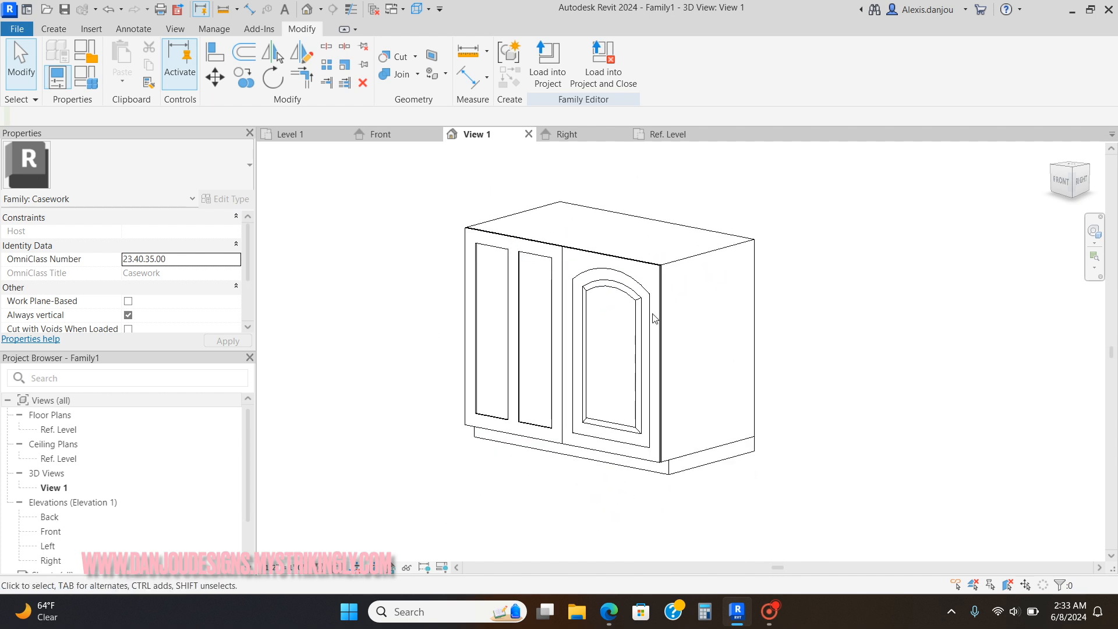
drag(1066, 182, 1064, 215)
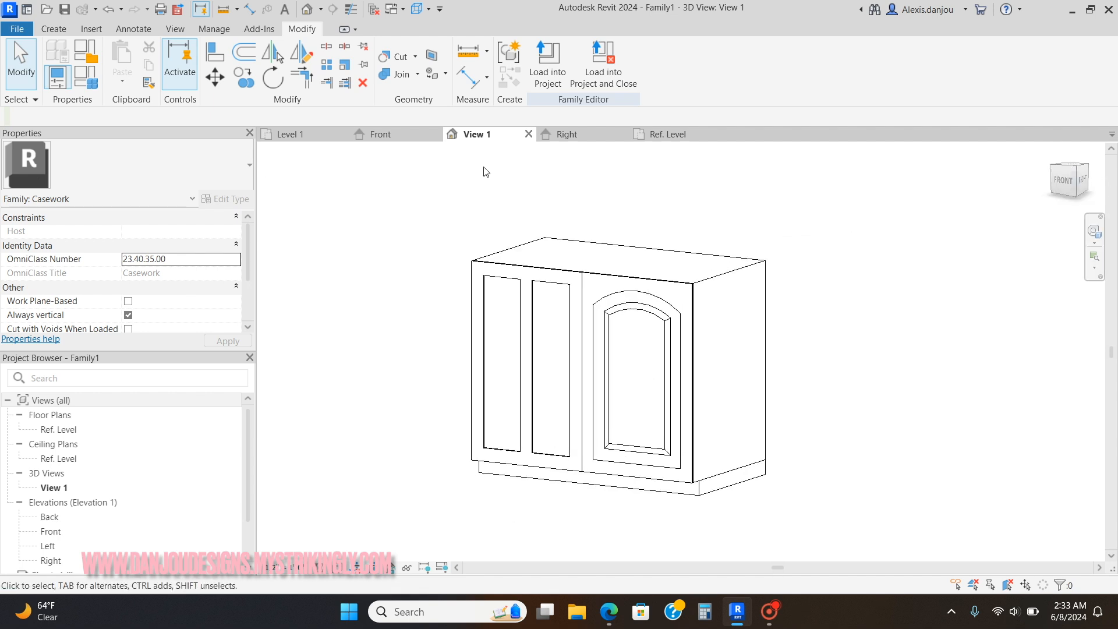
click(373, 136)
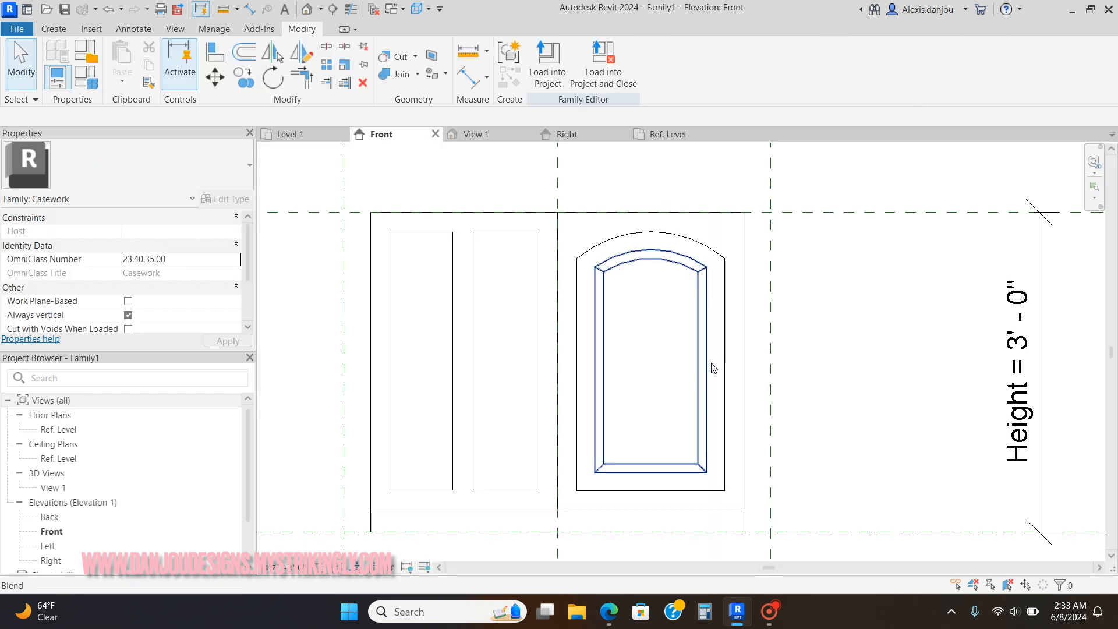
scroll(600, 197, down, 2)
scroll(721, 280, up, 1)
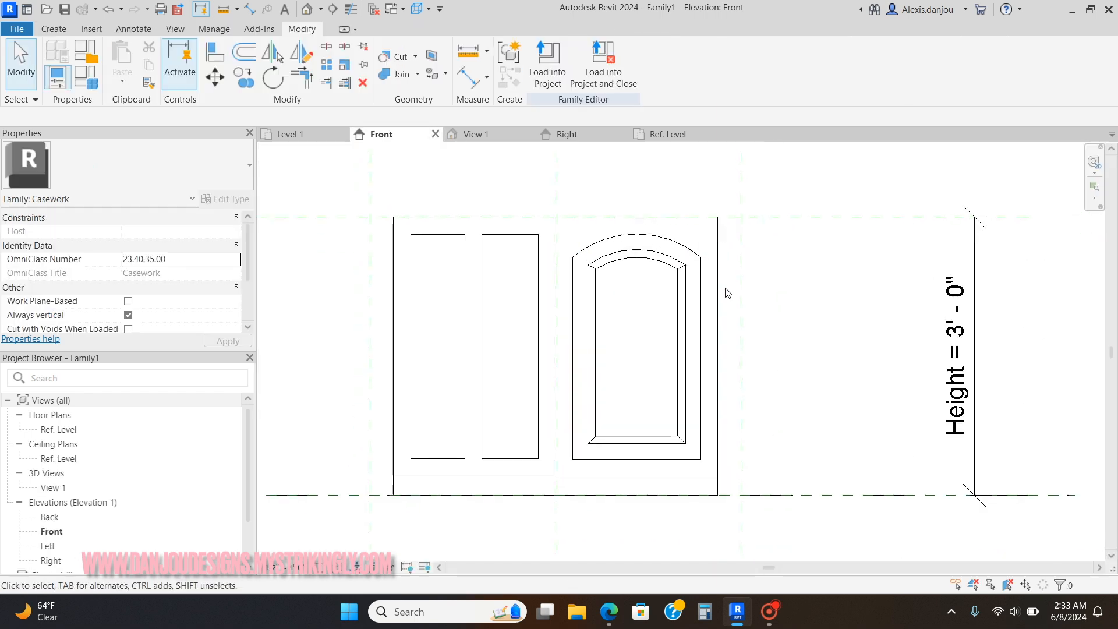
click(516, 135)
scroll(677, 322, up, 2)
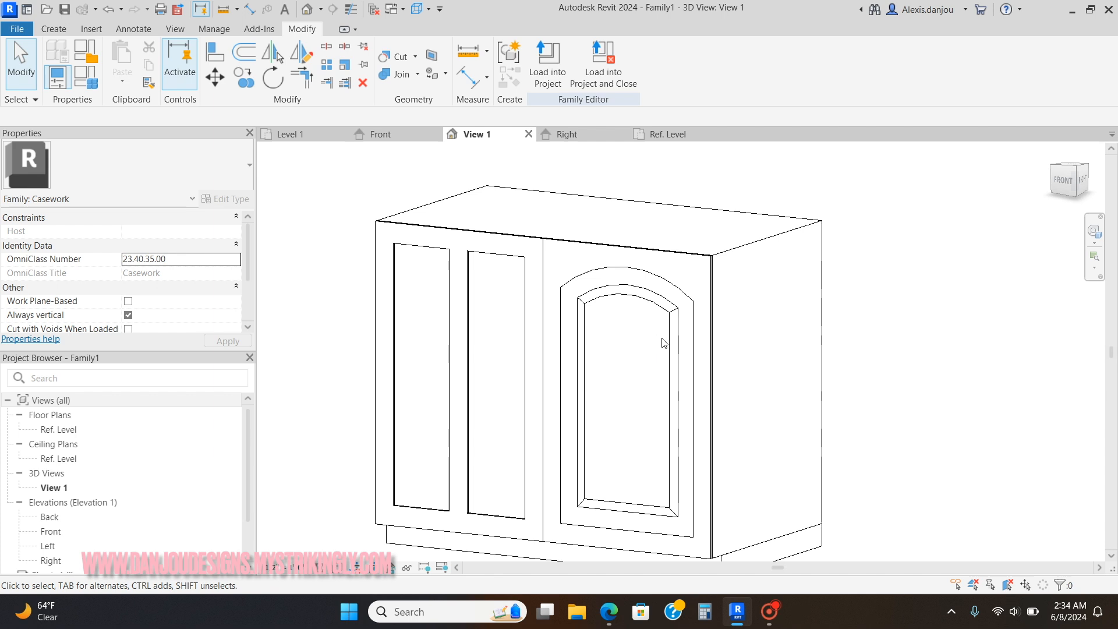
scroll(722, 422, up, 1)
scroll(616, 224, up, 1)
scroll(639, 254, down, 1)
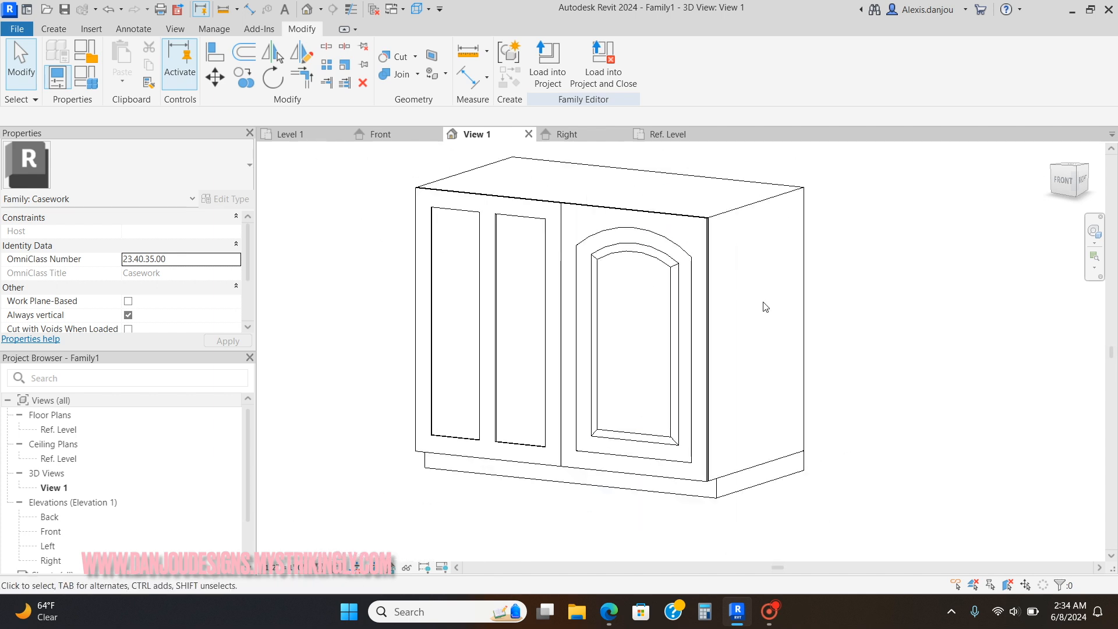